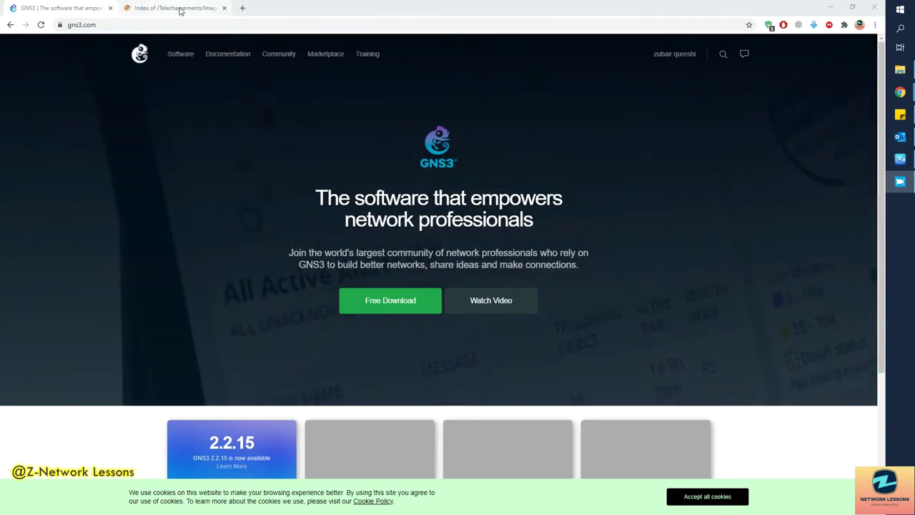
- Go from the GNS3 download page to the GNS3 VM page, highlighting the listed versions
left_click(379, 306)
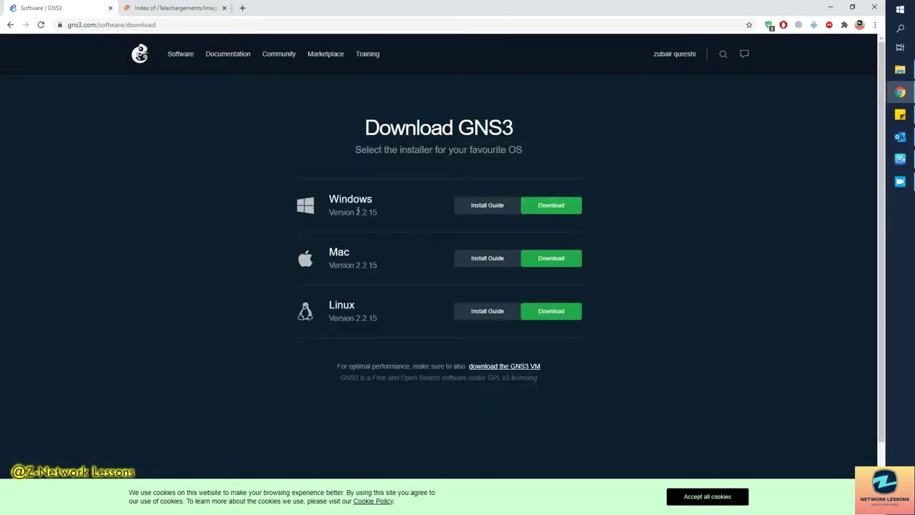
left_click_drag(377, 212, 363, 211)
left_click(495, 368)
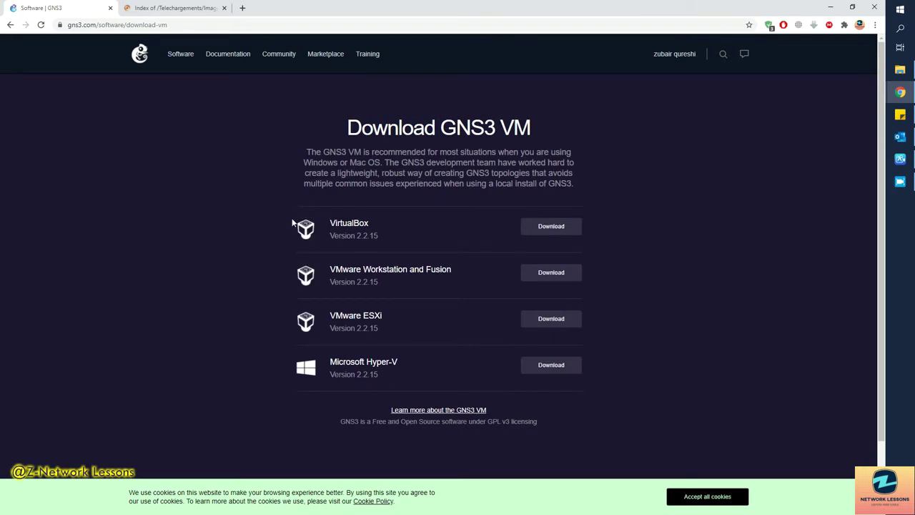
left_click_drag(295, 250, 409, 390)
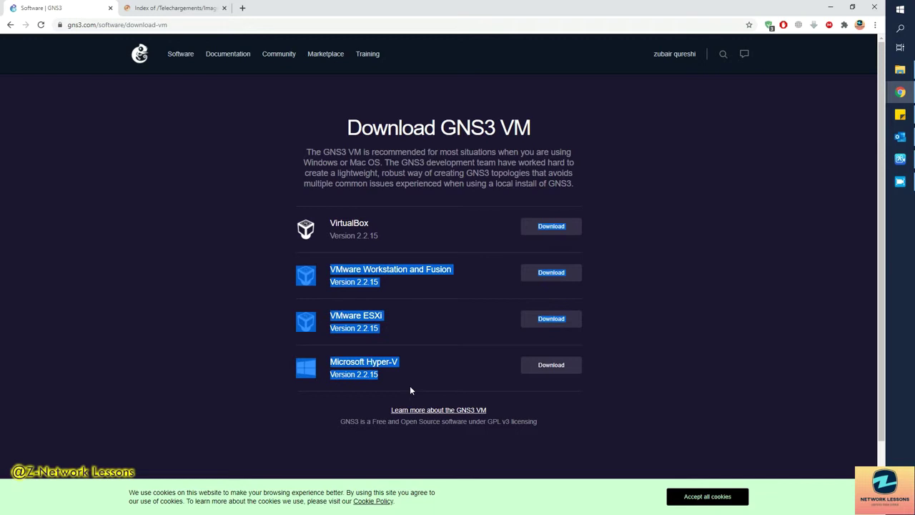
left_click(620, 351)
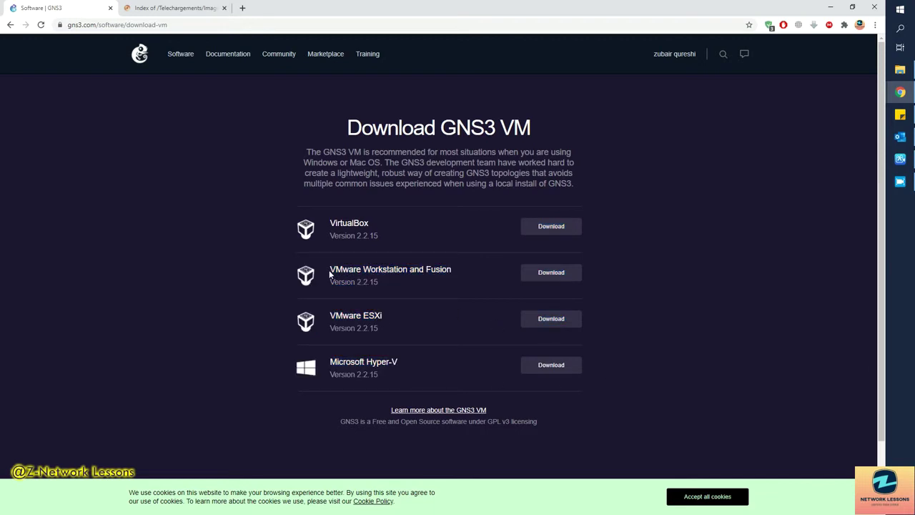
- Highlight the VMware Workstation version 2.2.15 entry, then minimize the browser
left_click_drag(331, 274, 420, 270)
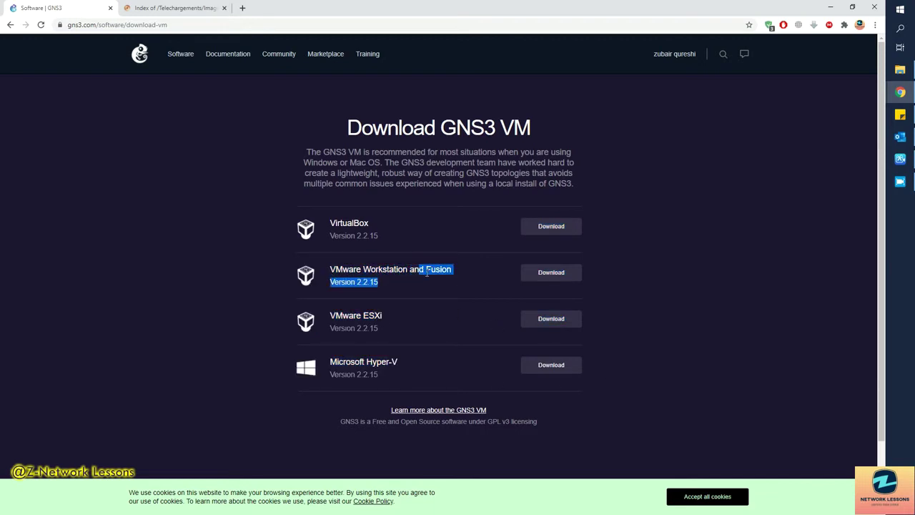
left_click(446, 273)
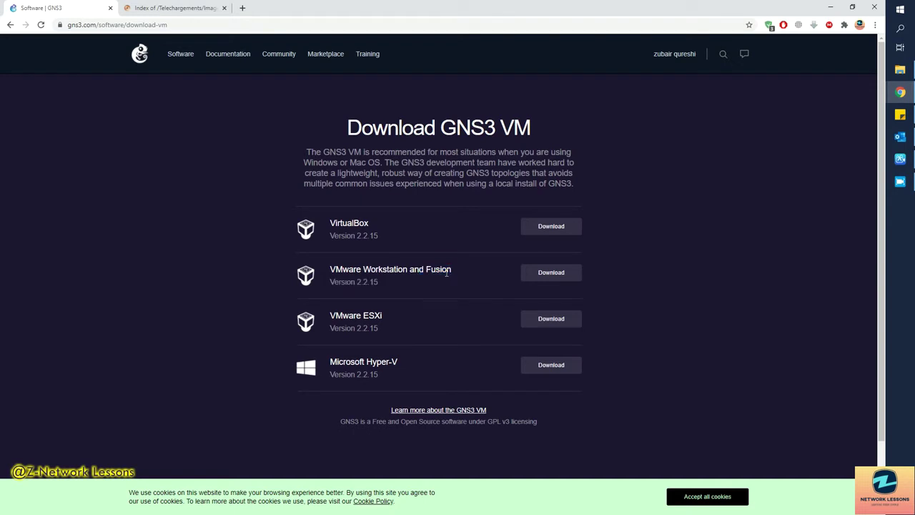
left_click_drag(405, 273, 374, 274)
left_click_drag(379, 283, 359, 285)
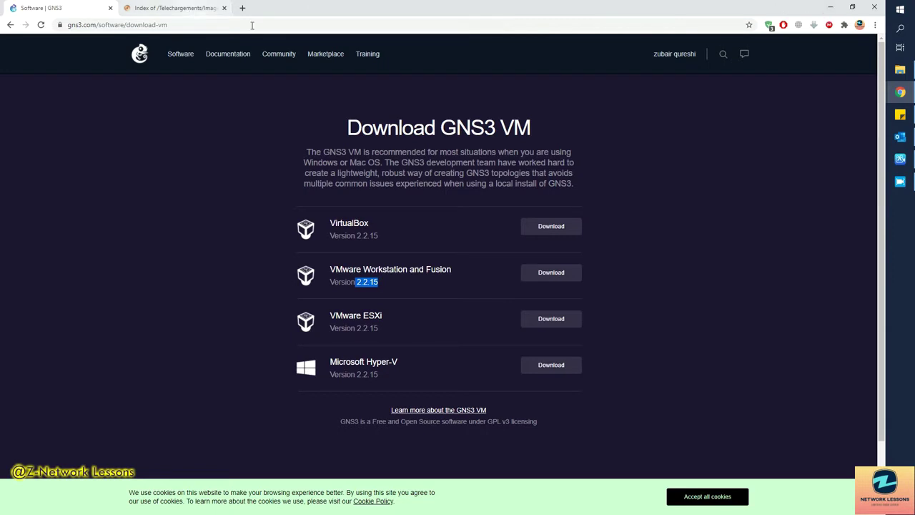
left_click(828, 10)
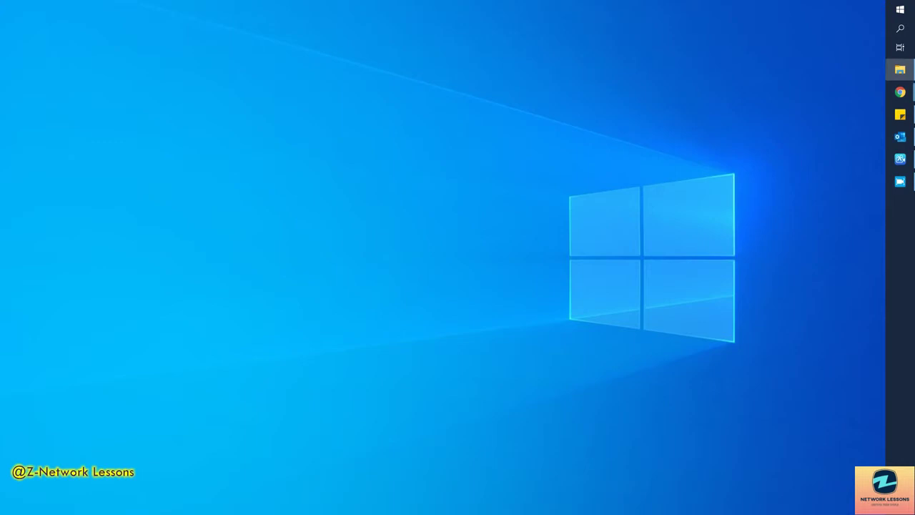
- Extract GNS3.VM.VMware.ESXI.2.2.12.zip in the Setup folder to 'GNS3.VM.VMware.ESXI.2.2.12\'
left_click(900, 70)
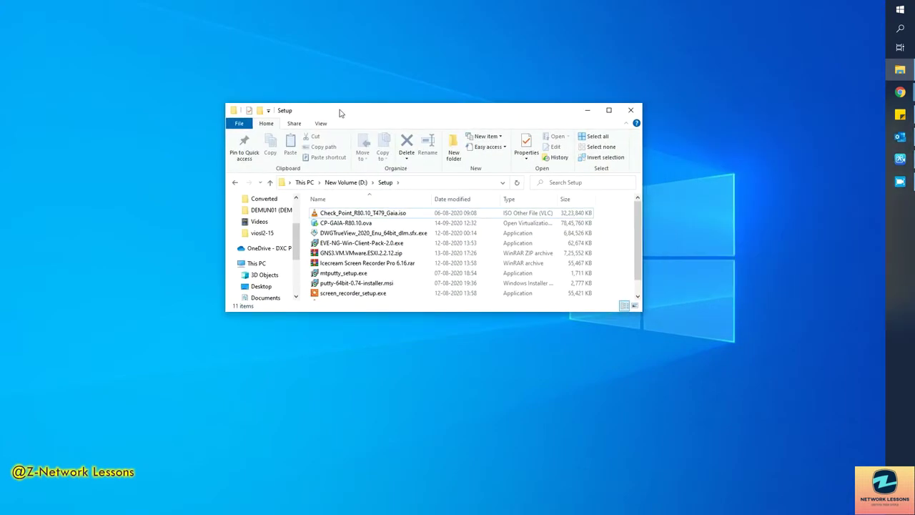
left_click(361, 256)
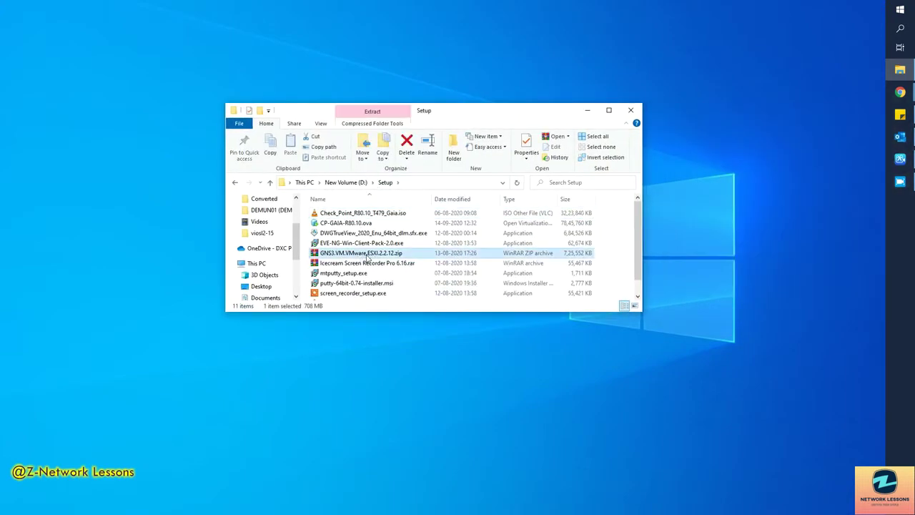
right_click(363, 255)
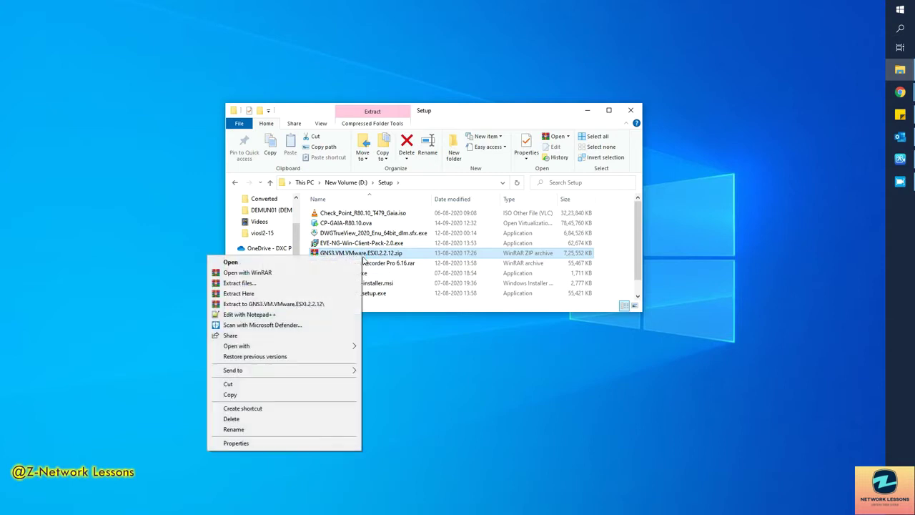
left_click(310, 308)
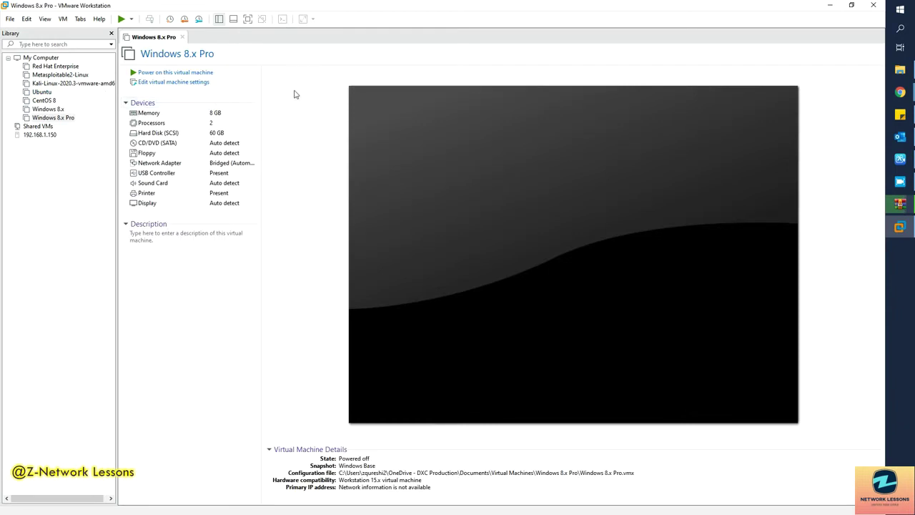
- Open GNS3 VM.ova from the extracted GNS3.VM.VMware.ESXI.2.2.12 folder to import it into VMware
left_click(829, 5)
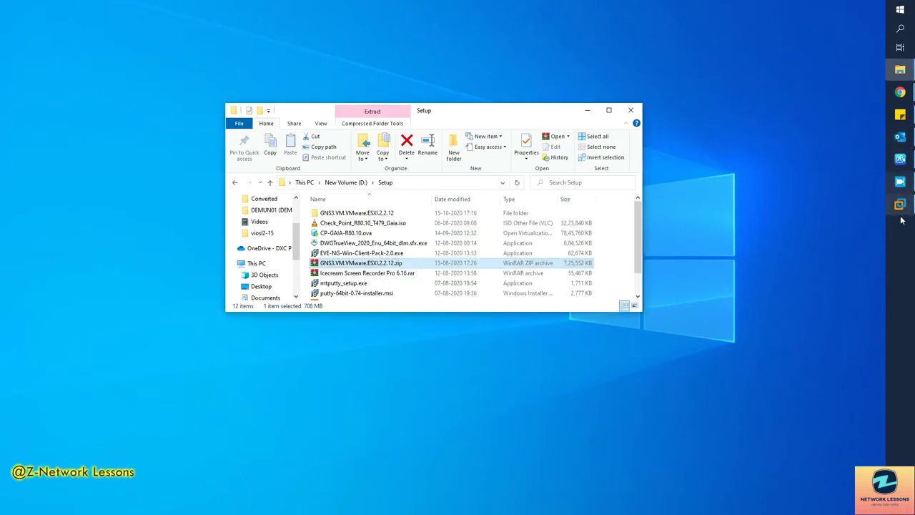
double_click(359, 213)
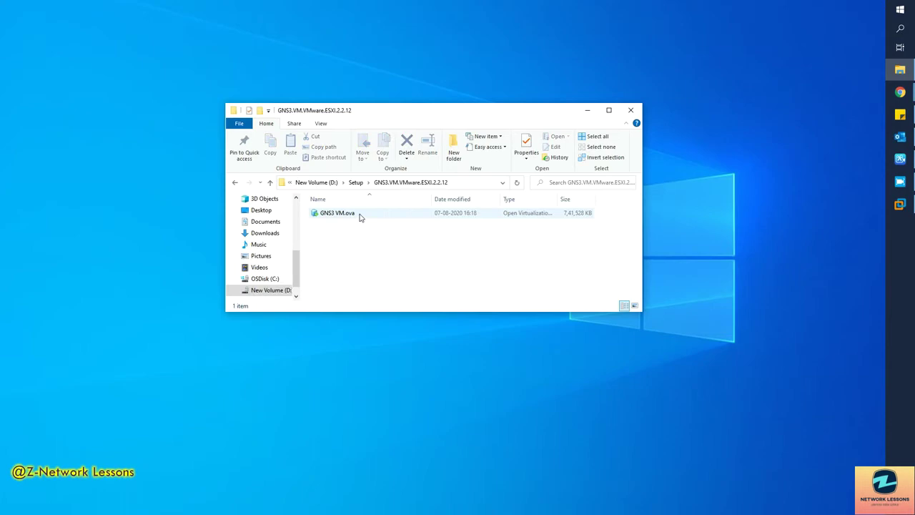
left_click(329, 217)
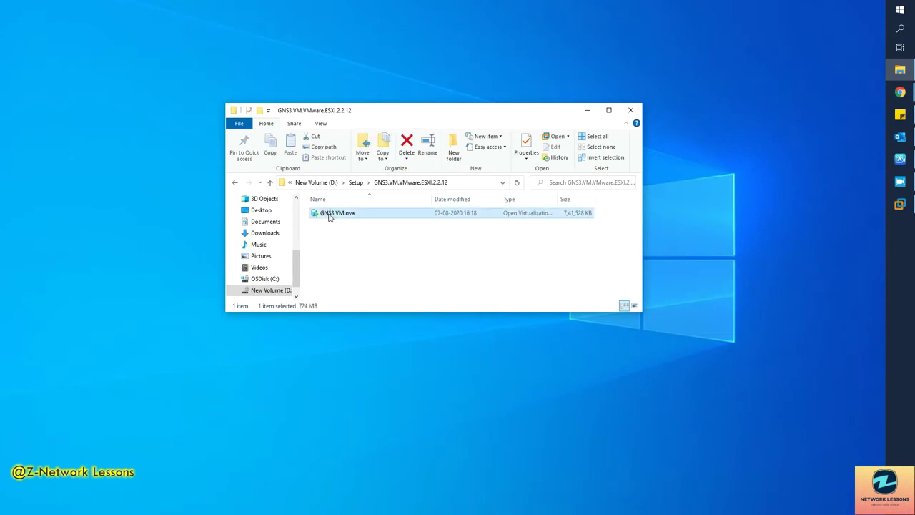
double_click(330, 217)
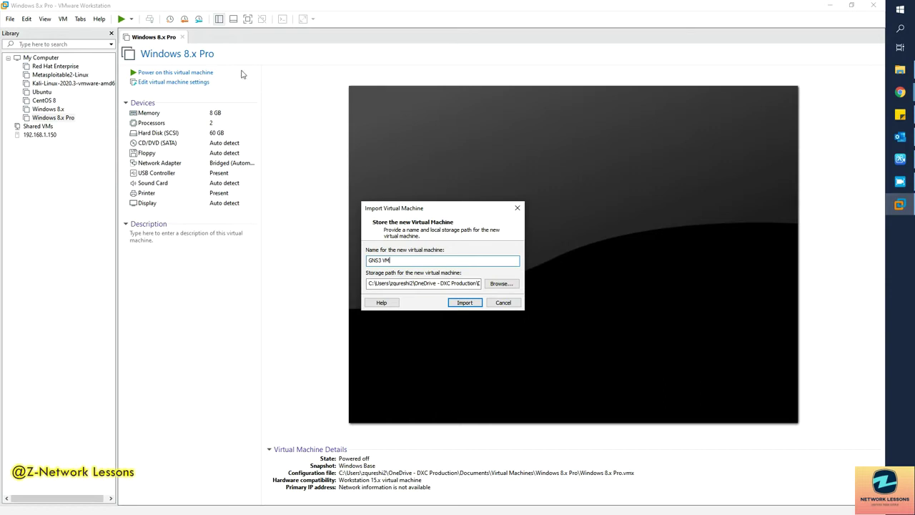
- Import GNS3 VM, then select it in the Library to show its 2 GB memory and two disks
left_click(466, 303)
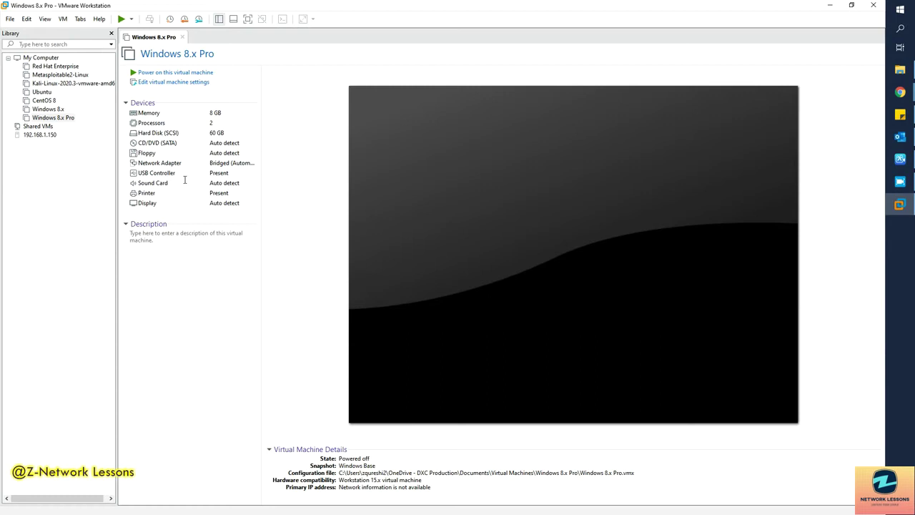
left_click(44, 126)
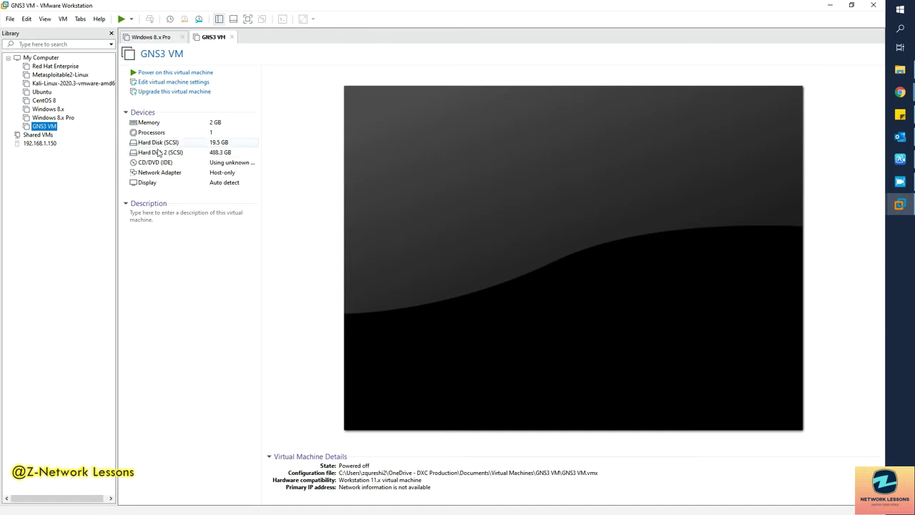
left_click(160, 83)
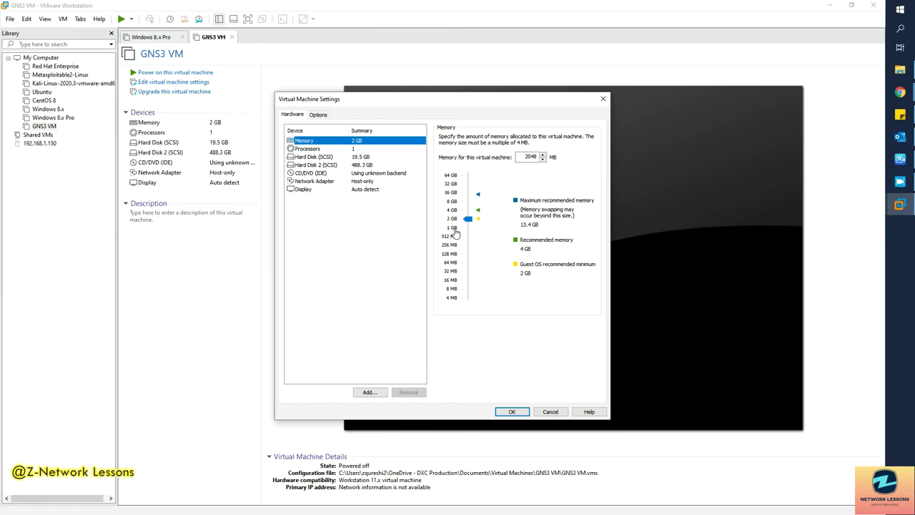
left_click(353, 150)
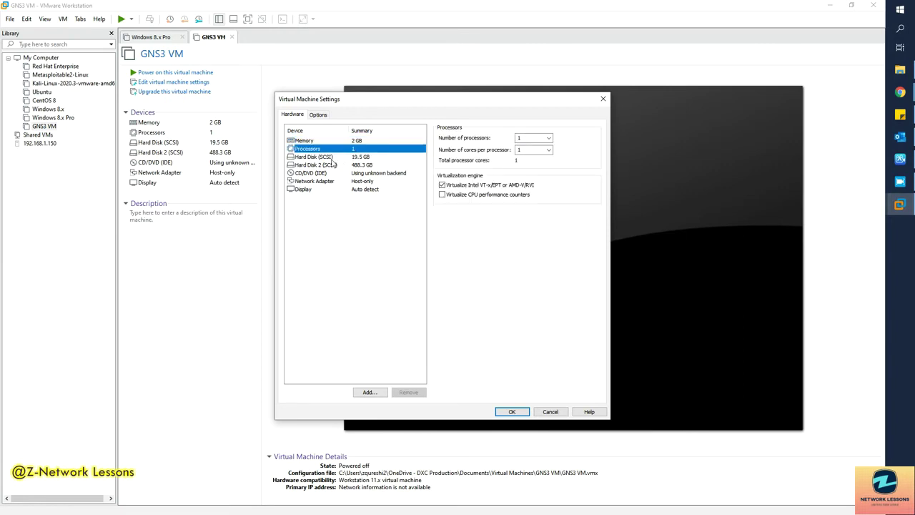
left_click(331, 157)
left_click(330, 181)
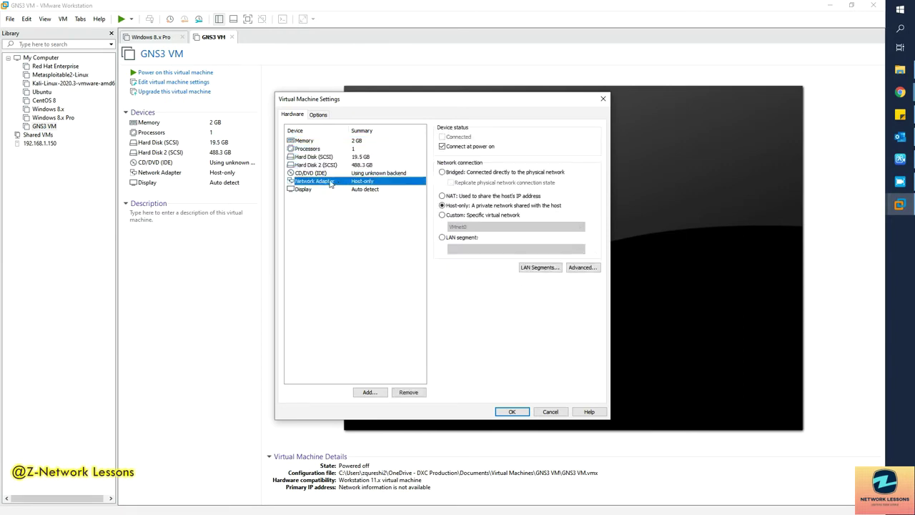
left_click(518, 411)
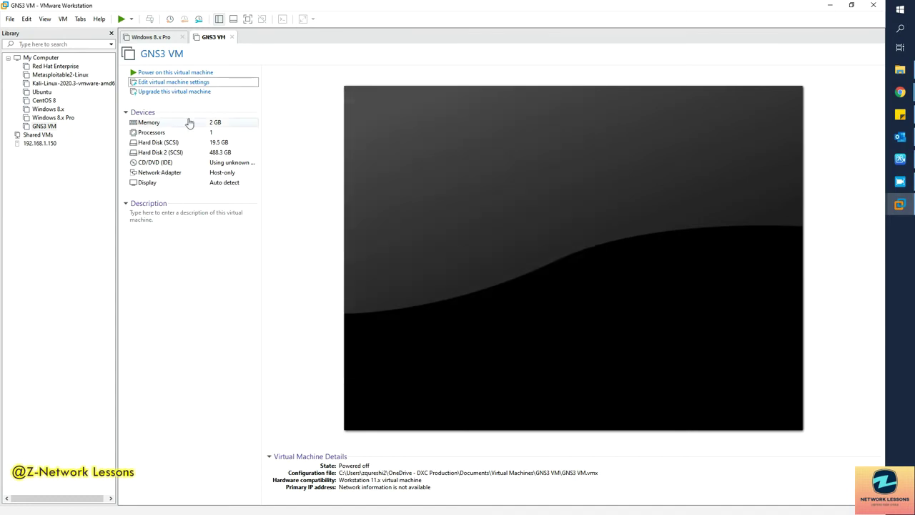
left_click(155, 74)
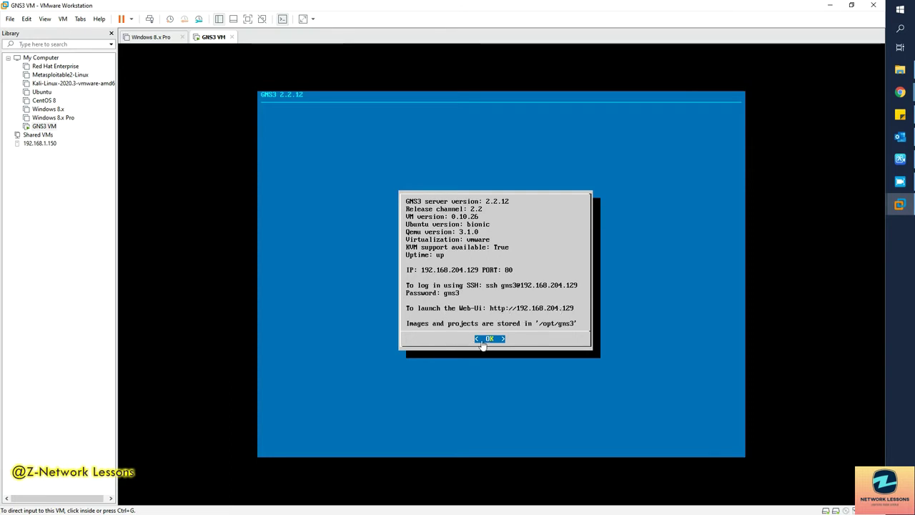
- Dismiss the GNS3 VM console's information screen and release keyboard control
left_click(483, 344)
key("Return")
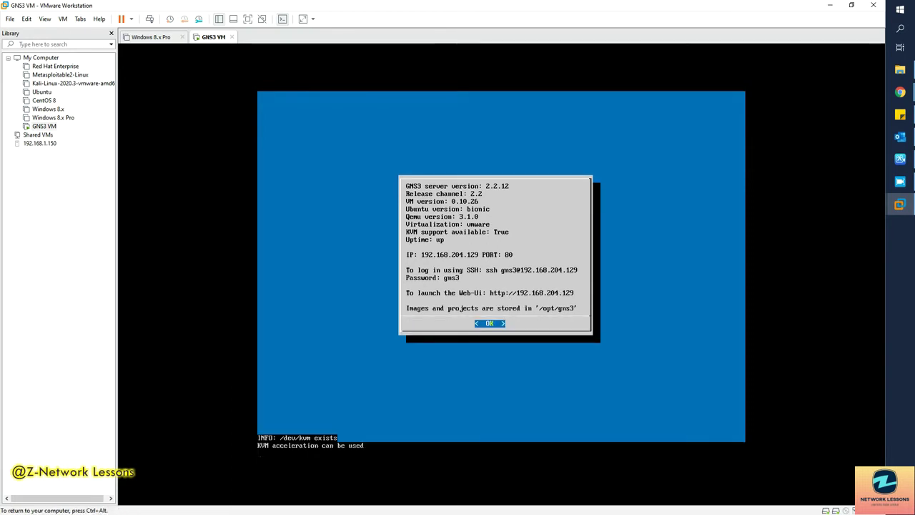
key("ctrl+alt")
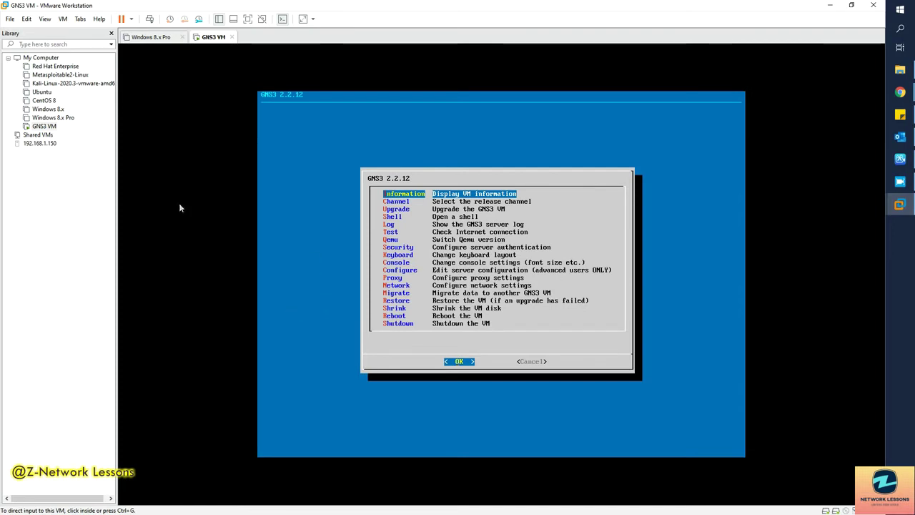
- Shut down the GNS3 VM guest via Power > Shut Down Guest and minimize VMware Workstation
right_click(53, 128)
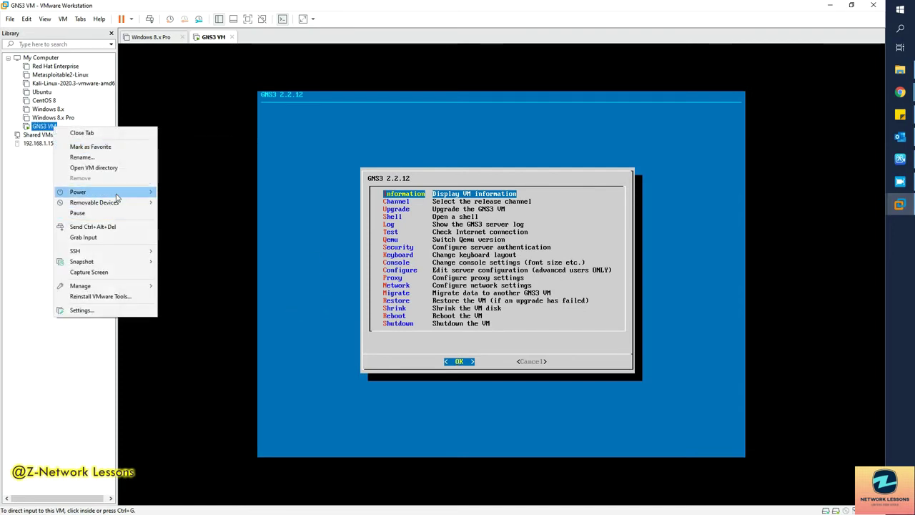
mouse_move(122, 191)
left_click(200, 203)
left_click(456, 279)
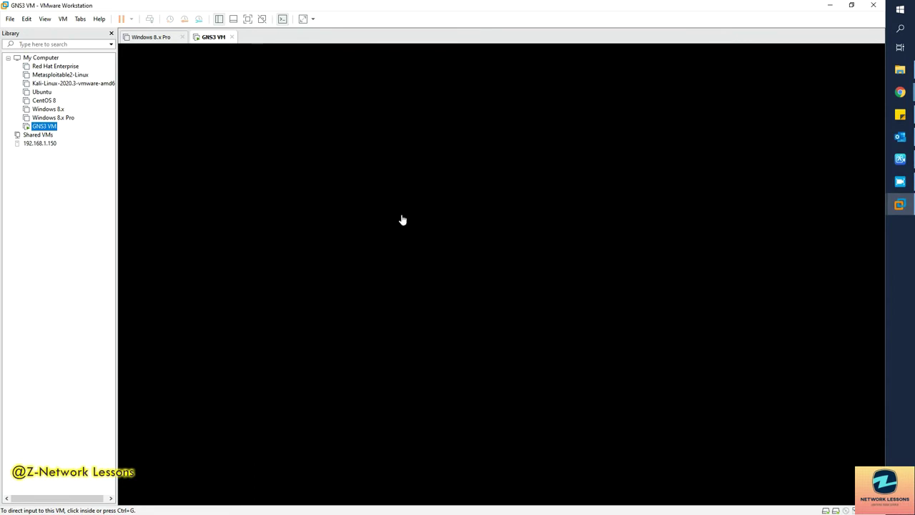
left_click(829, 5)
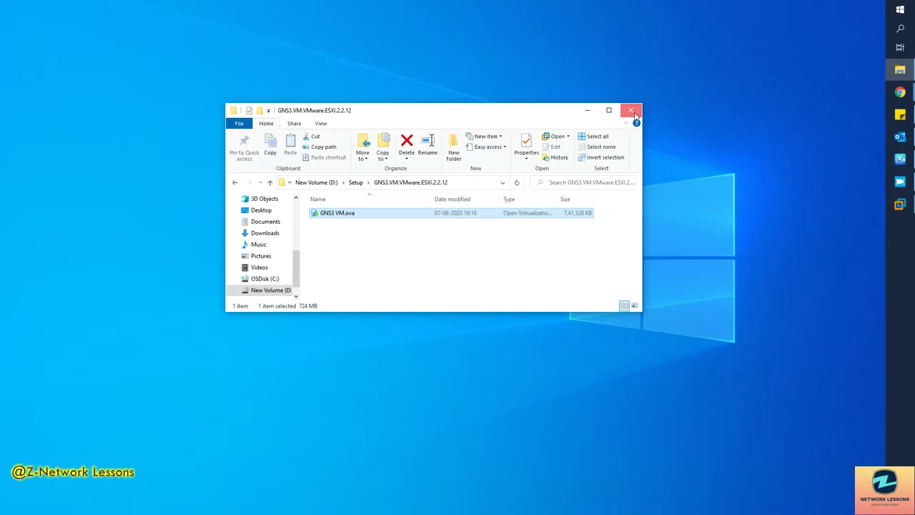
- Close the File Explorer window holding the extracted GNS3 VM folder
left_click(630, 110)
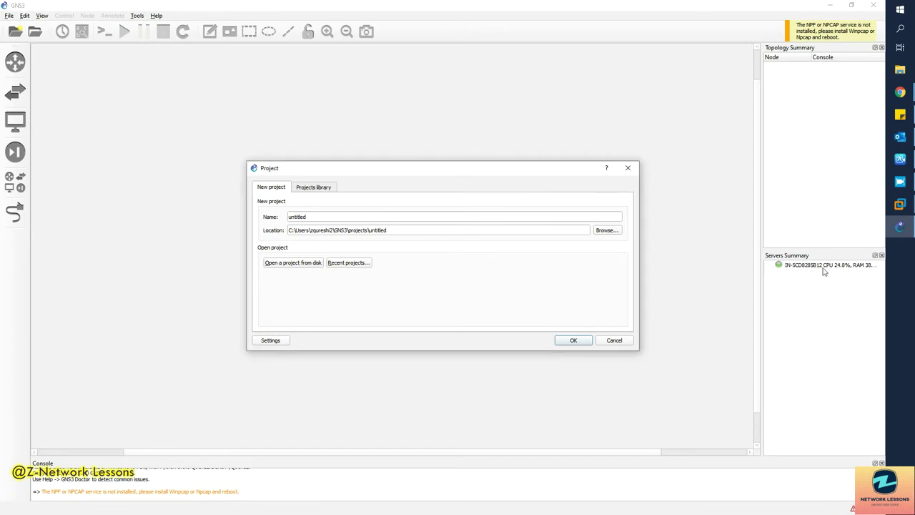
- Skip the project prompt and enable the GNS3 VM in Edit > Preferences > GNS3 VM
left_click(604, 341)
left_click(25, 16)
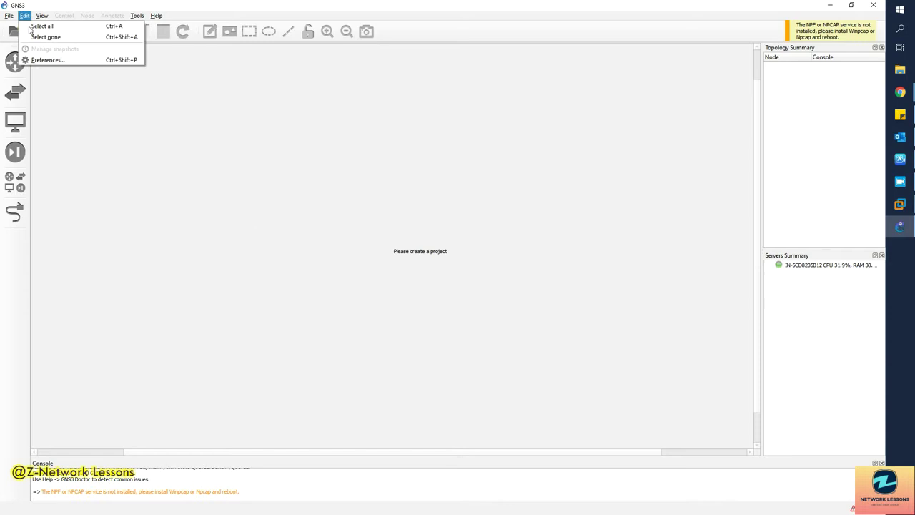
left_click(52, 63)
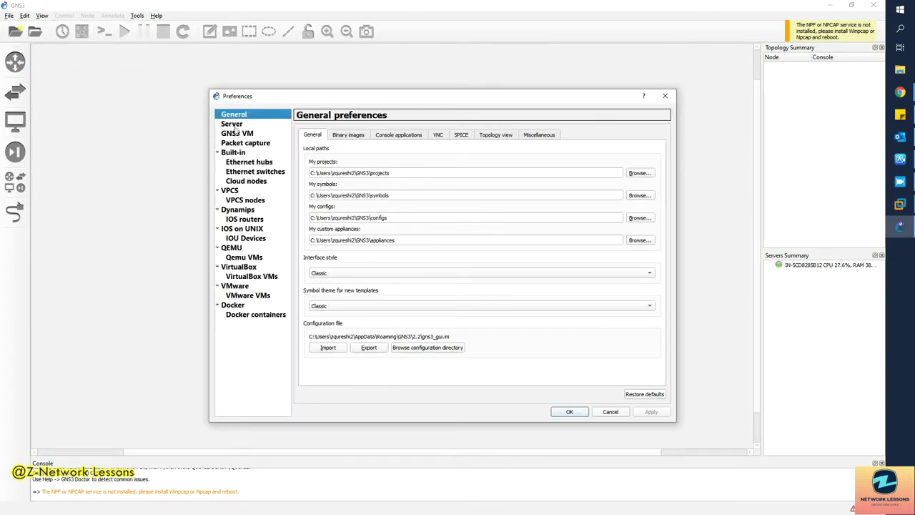
left_click(233, 125)
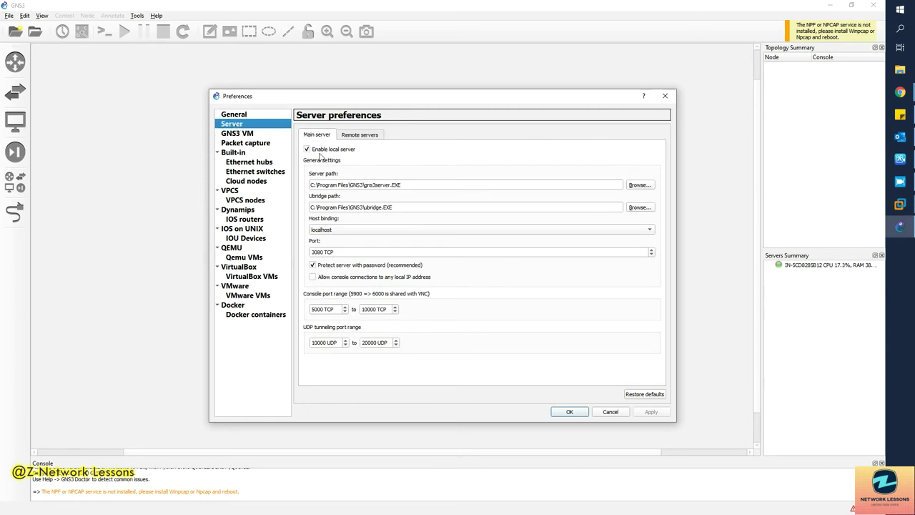
left_click(234, 134)
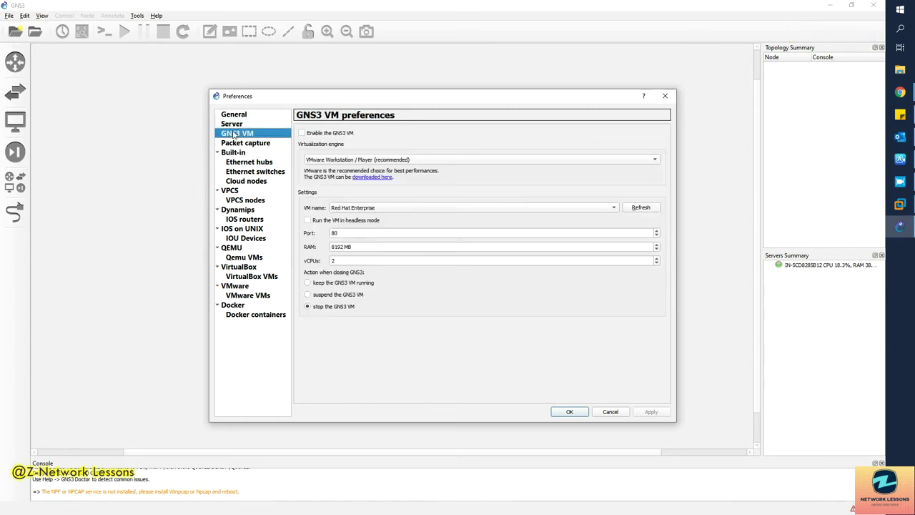
left_click(305, 135)
- Keep the VMware engine, choose the VM GNS3 VM with 8192 MB RAM and 2 vCPUs, and apply
left_click(636, 209)
left_click(567, 207)
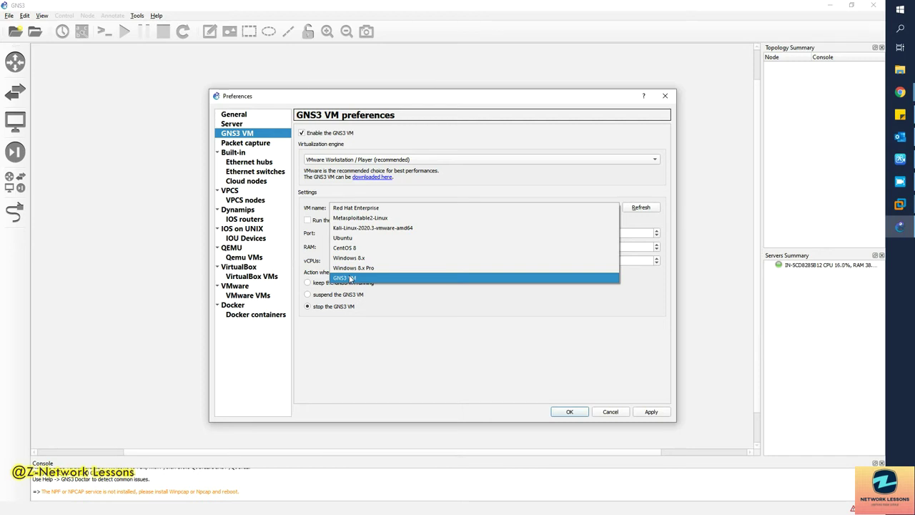
left_click(371, 162)
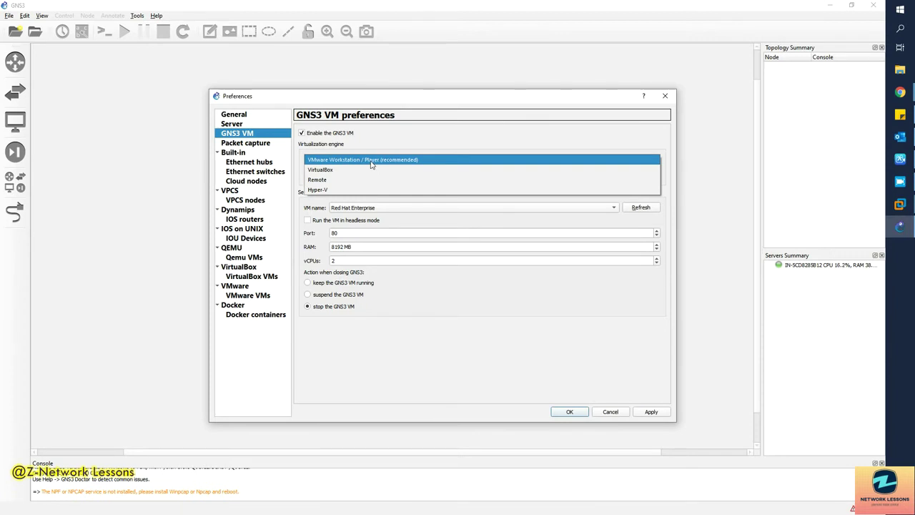
left_click(614, 208)
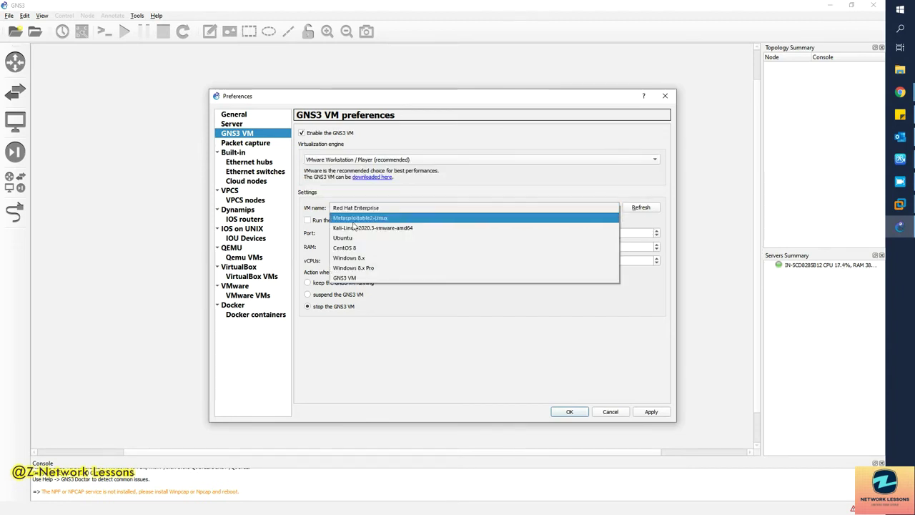
left_click(344, 278)
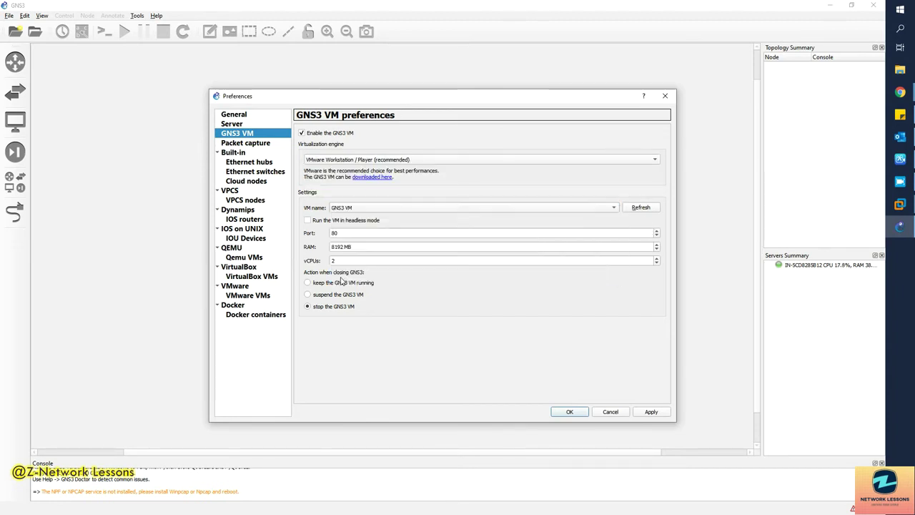
left_click(360, 246)
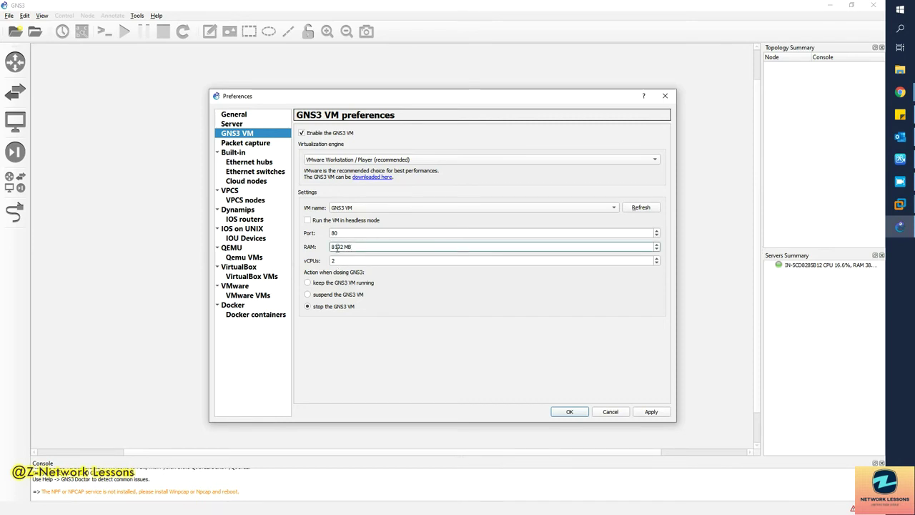
left_click_drag(331, 247, 338, 247)
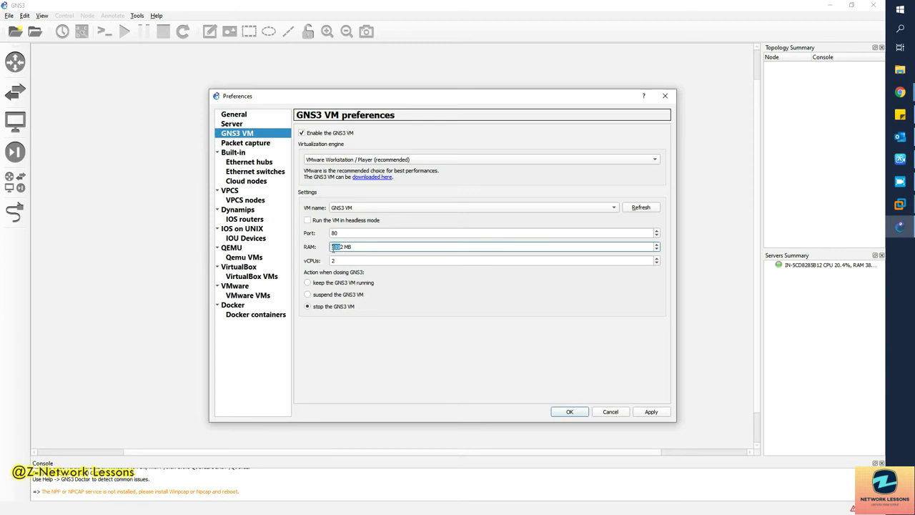
left_click(343, 262)
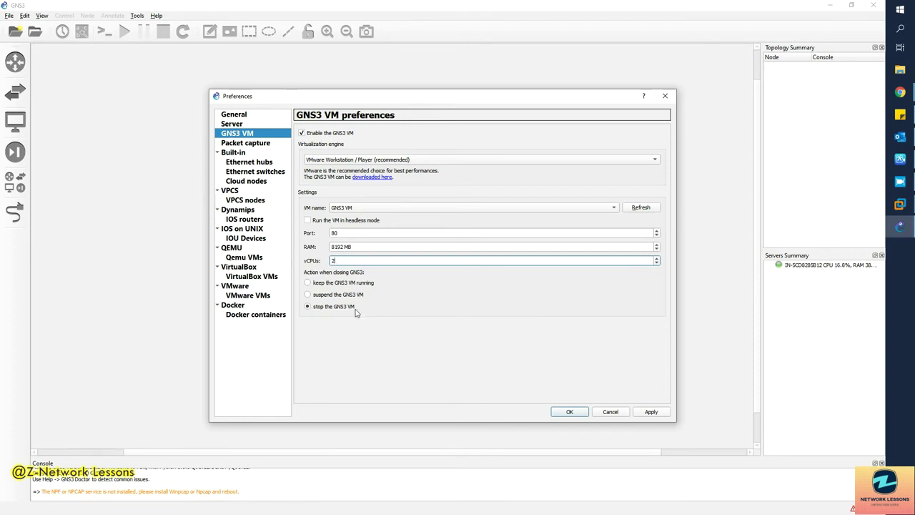
left_click(335, 247)
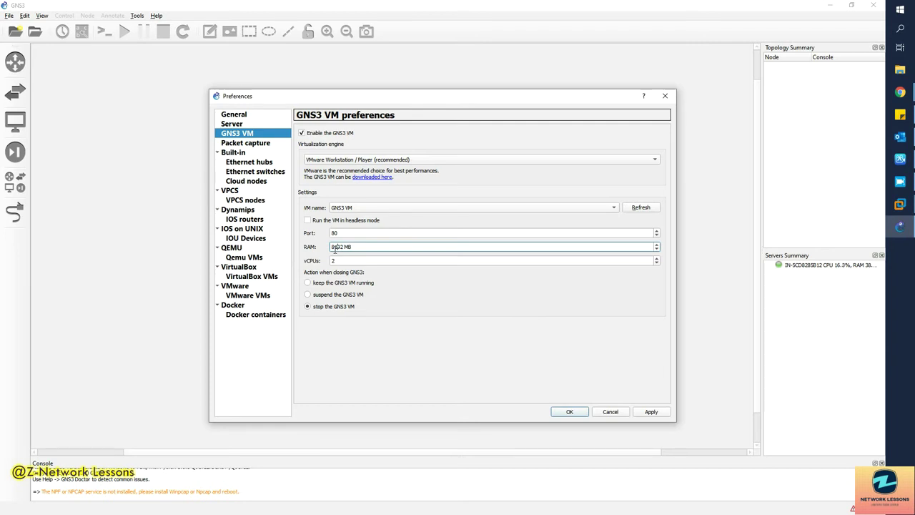
left_click(651, 413)
- Confirm the GNS3 VM settings, let the VM boot in VMware, then close Preferences
left_click(569, 411)
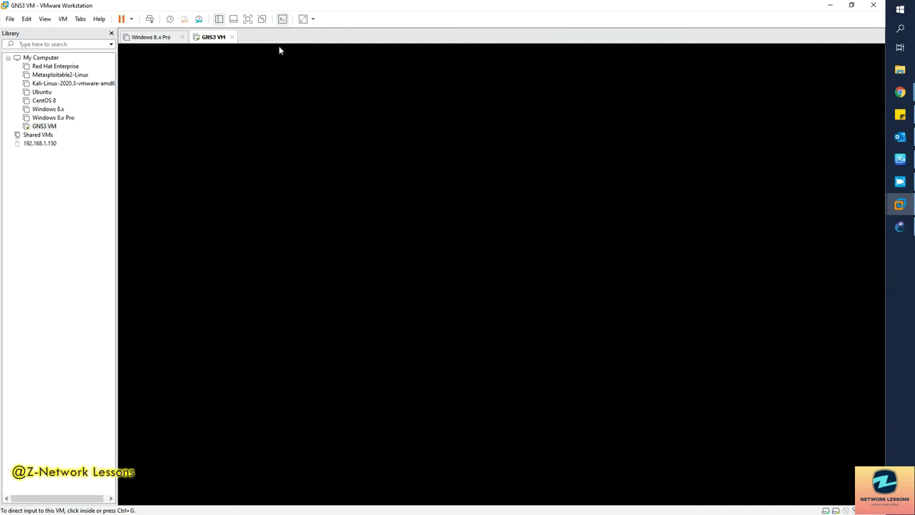
left_click(829, 5)
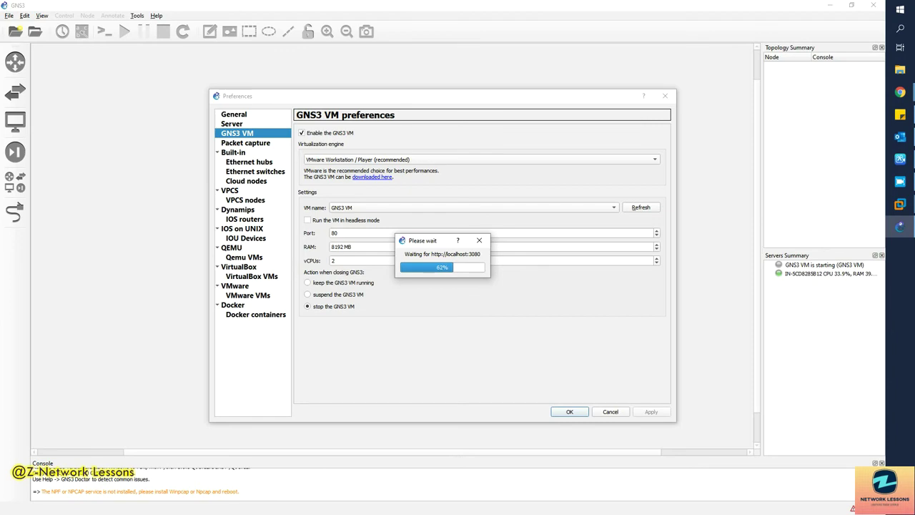
left_click(899, 204)
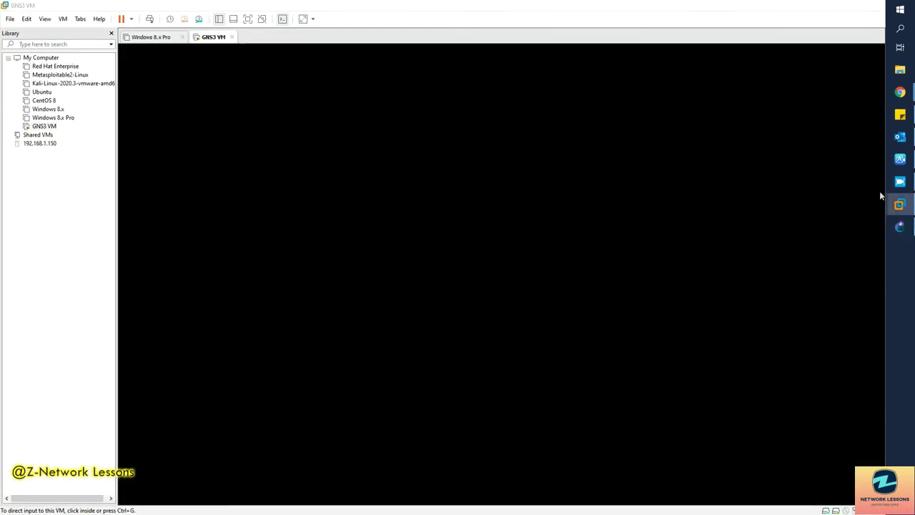
double_click(764, 11)
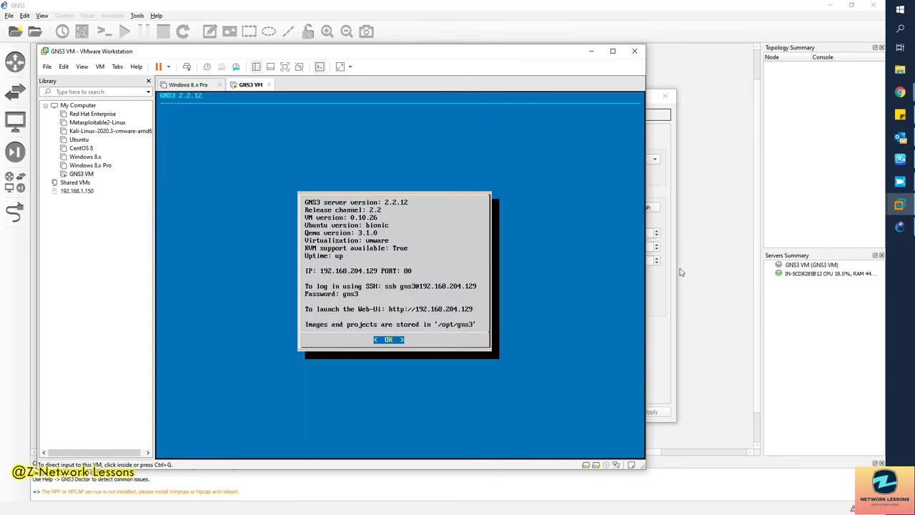
left_click(591, 51)
left_click(568, 411)
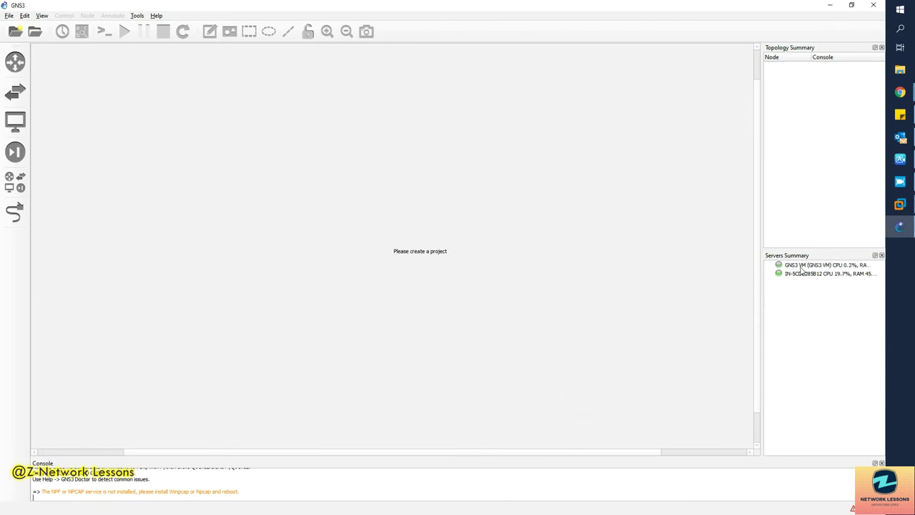
- Create a File > New blank project, replacing 'untitled' with the name Test1
mouse_move(801, 271)
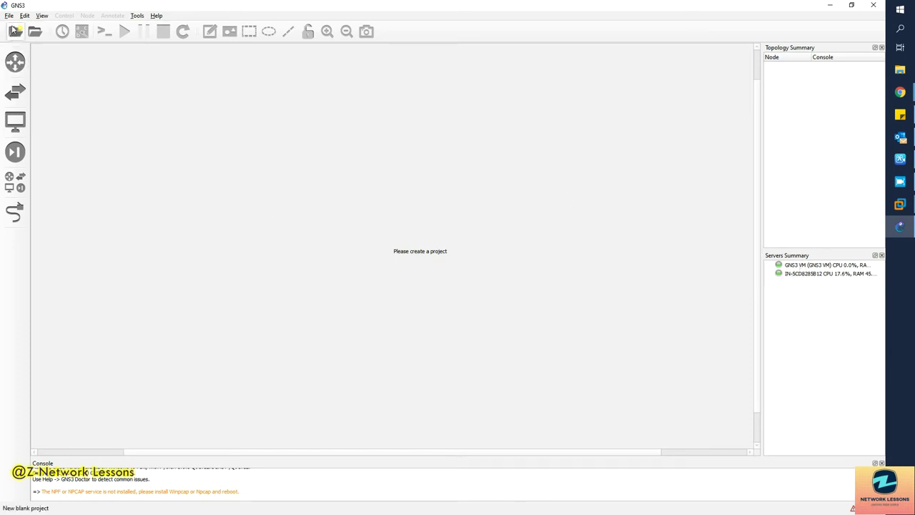
left_click(9, 15)
left_click(21, 23)
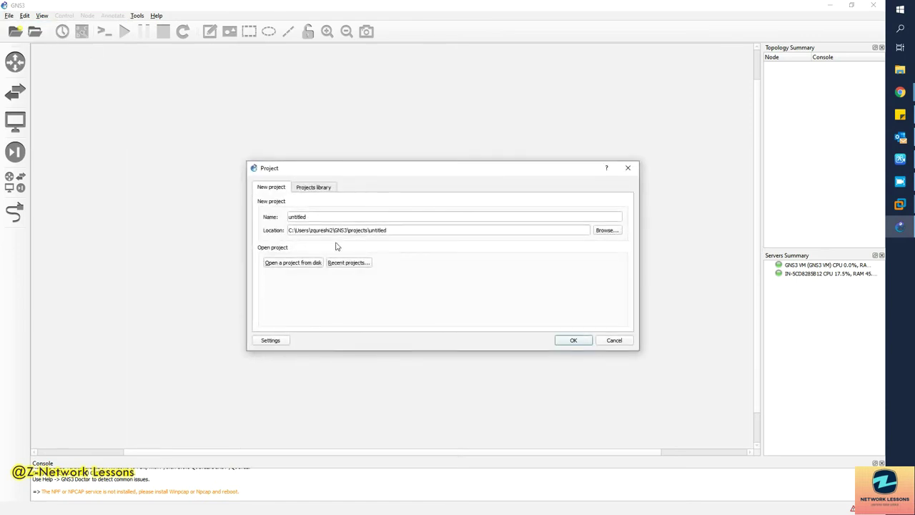
left_click_drag(312, 216, 275, 219)
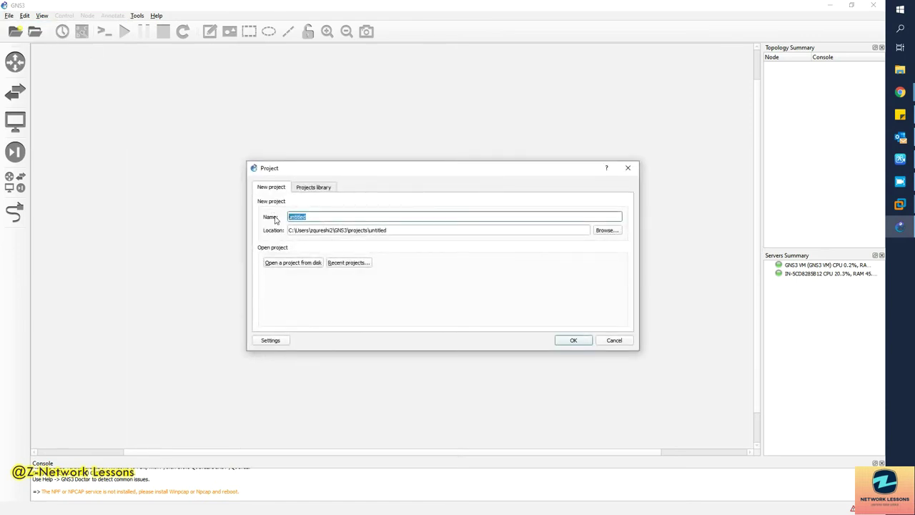
type("Test1")
key("Return")
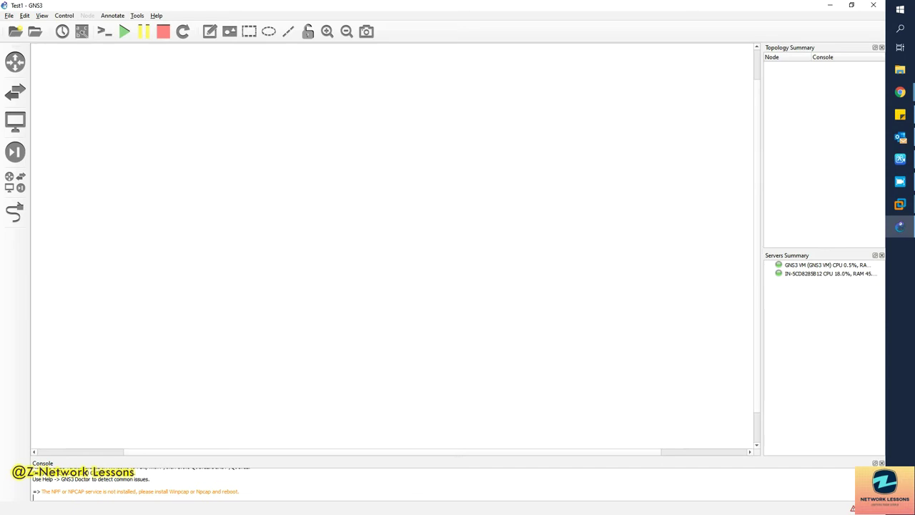
- Place two VPCS nodes, PC1 and PC2, on the GNS3 VM server
left_click(15, 182)
left_click_drag(200, 76, 70, 60)
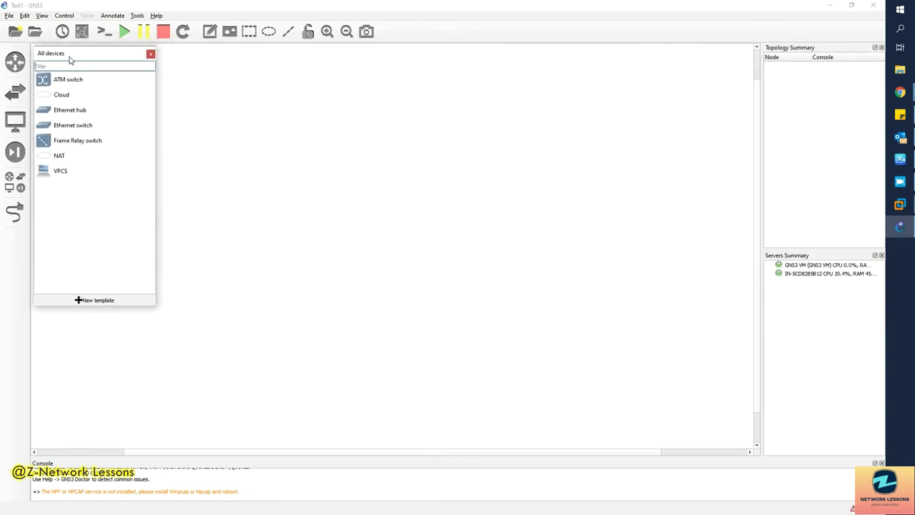
left_click_drag(60, 172, 343, 215)
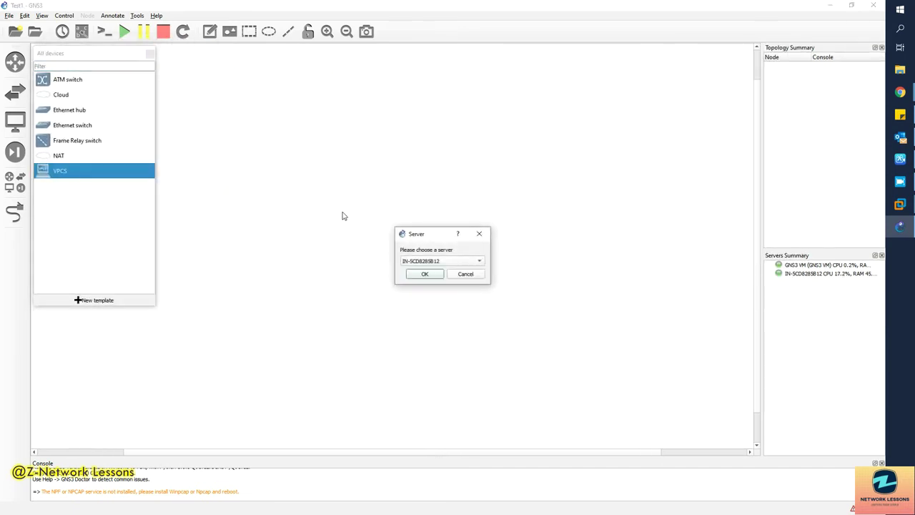
left_click(439, 262)
left_click(427, 275)
left_click(428, 279)
left_click_drag(50, 172, 433, 212)
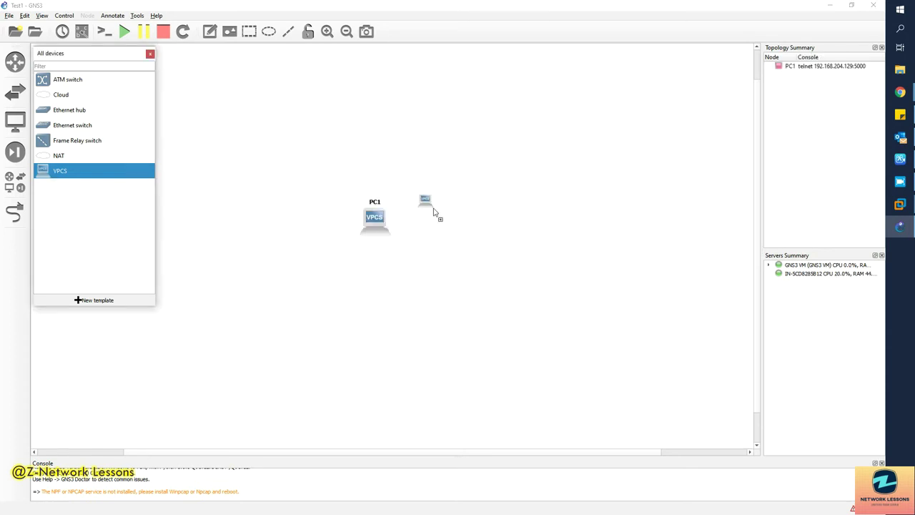
left_click(434, 263)
left_click(428, 275)
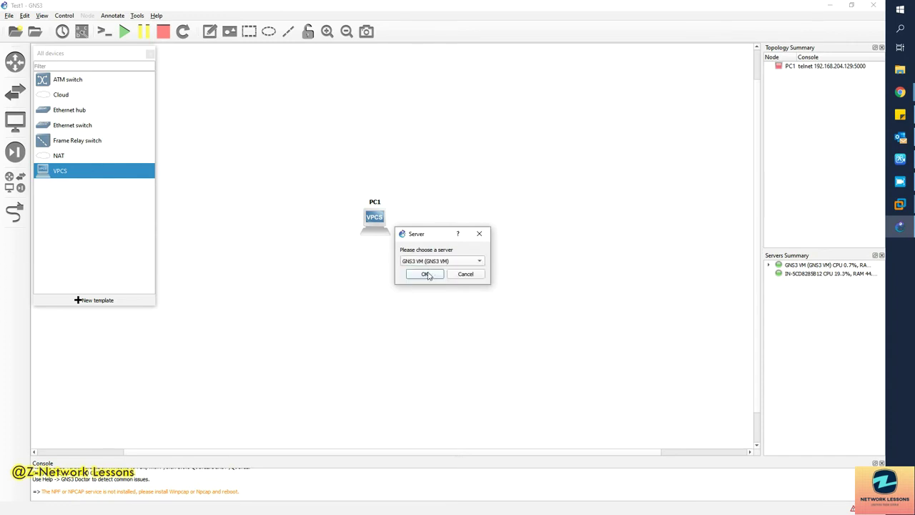
left_click(427, 274)
- Add Ethernet hub Hub1 on the GNS3 VM server and position it between PC1 and PC2
left_click_drag(57, 111, 513, 242)
left_click(477, 261)
left_click(433, 272)
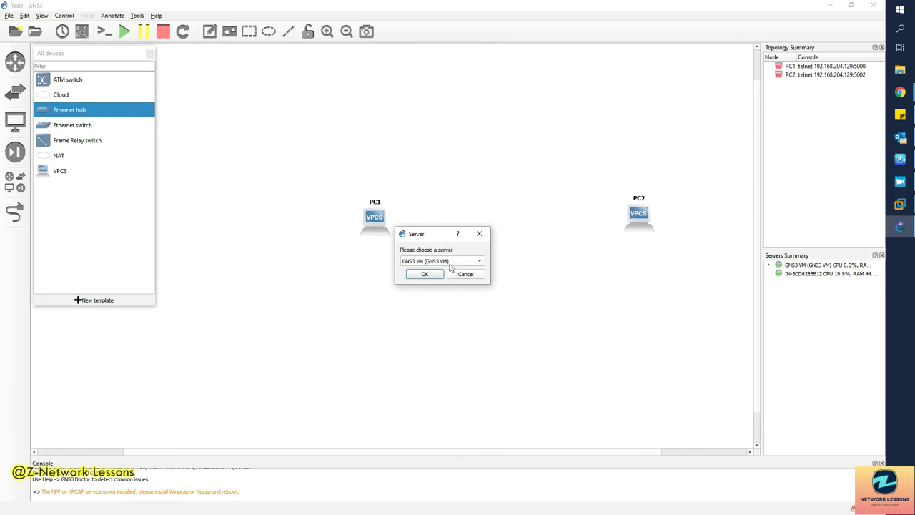
left_click(435, 274)
left_click_drag(515, 242, 481, 227)
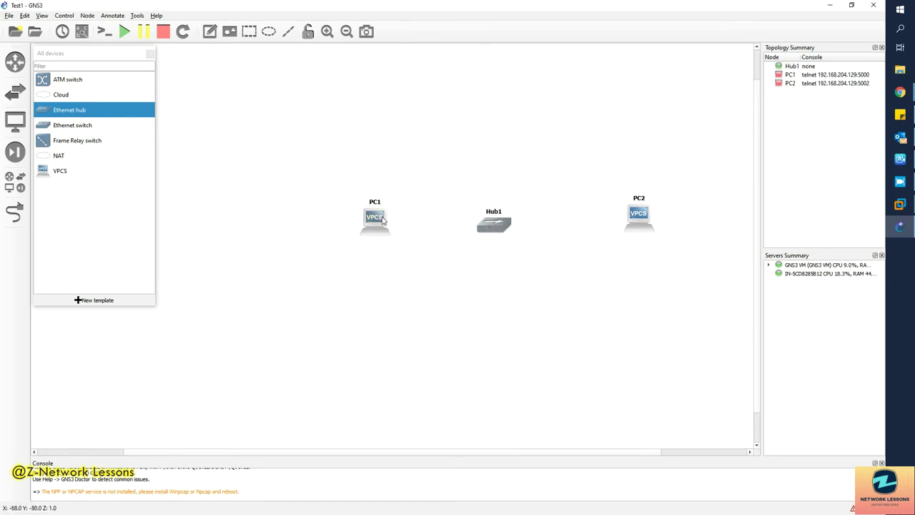
- Cable PC1 Ethernet0 to Hub1 Ethernet0, and Hub1 Ethernet1 to PC2 Ethernet0
left_click(14, 213)
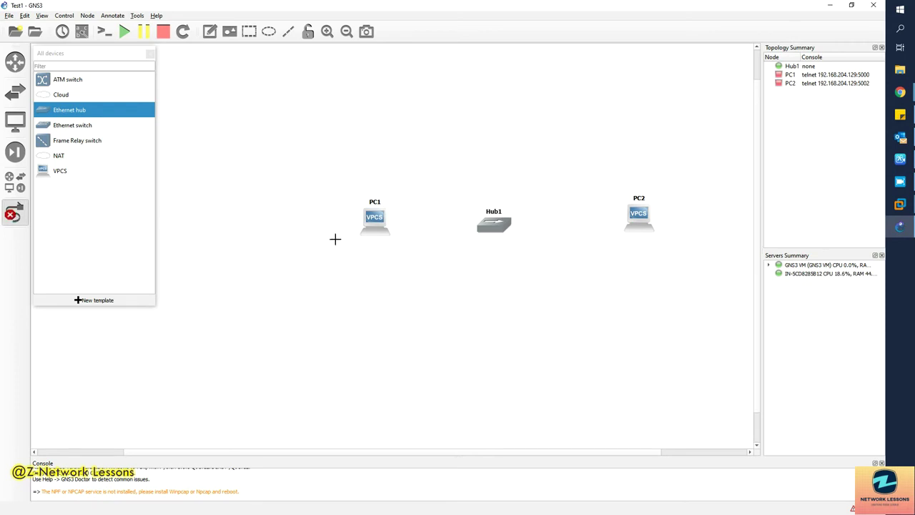
left_click(374, 223)
left_click(419, 227)
left_click(490, 224)
left_click(511, 230)
left_click(503, 226)
left_click(526, 241)
left_click(647, 214)
left_click(665, 220)
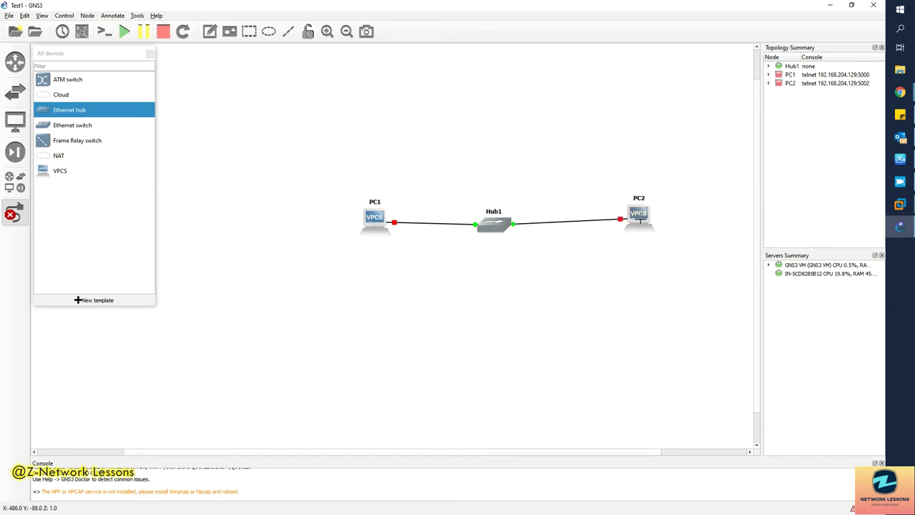
left_click(14, 213)
- Give PC1 the Affinity-circle-blue client symbol
right_click(377, 221)
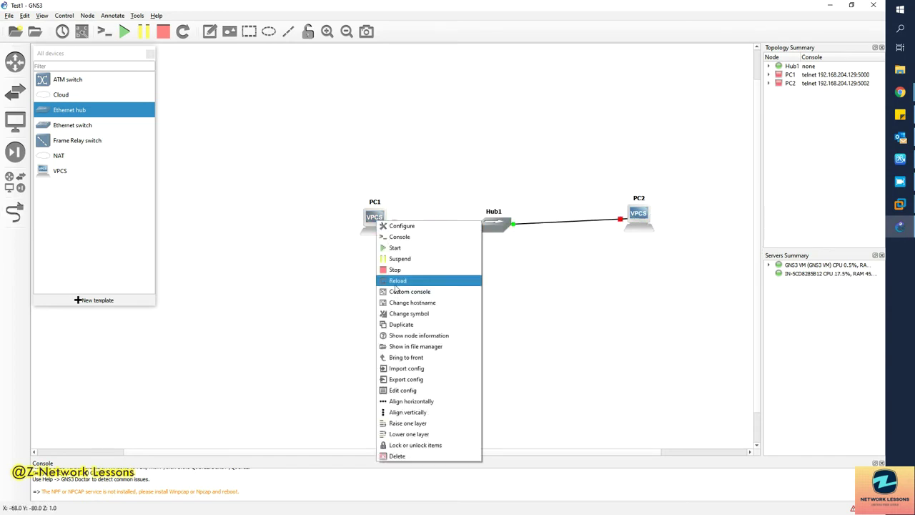
left_click(403, 313)
left_click(383, 214)
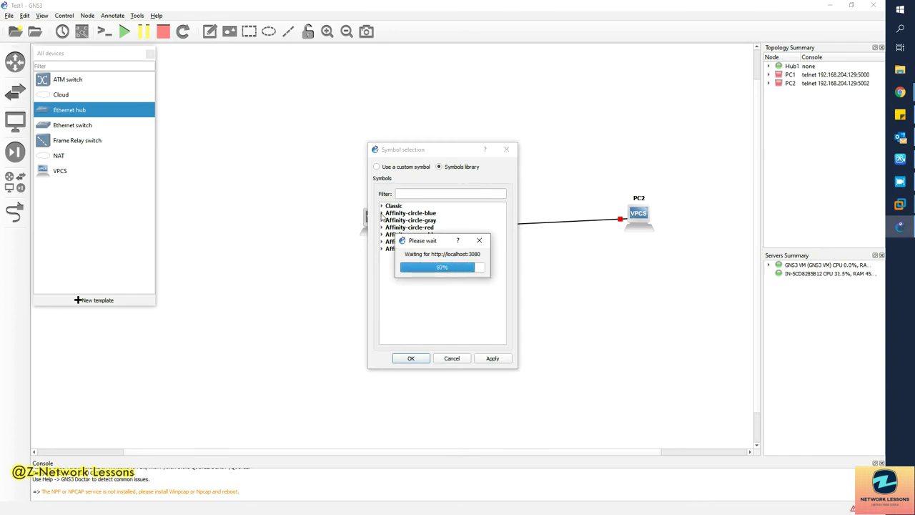
left_click(382, 214)
left_click(420, 193)
type("client")
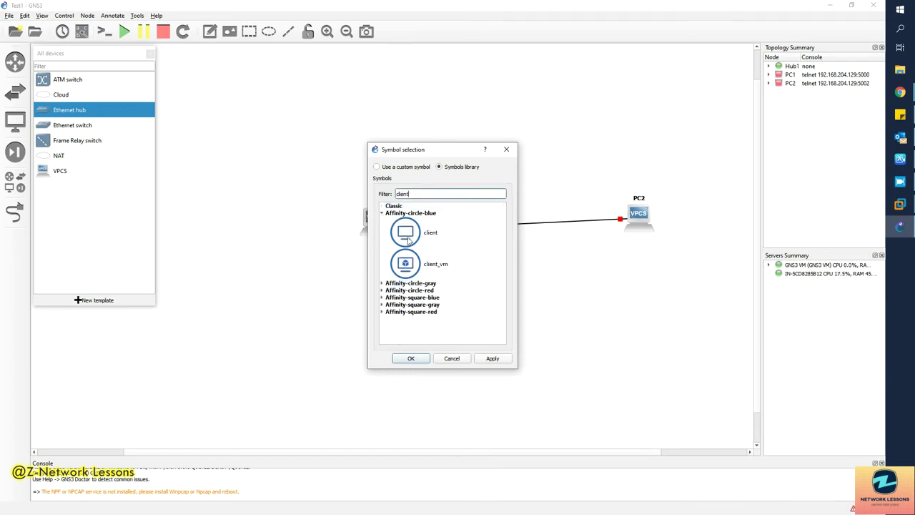
left_click(410, 240)
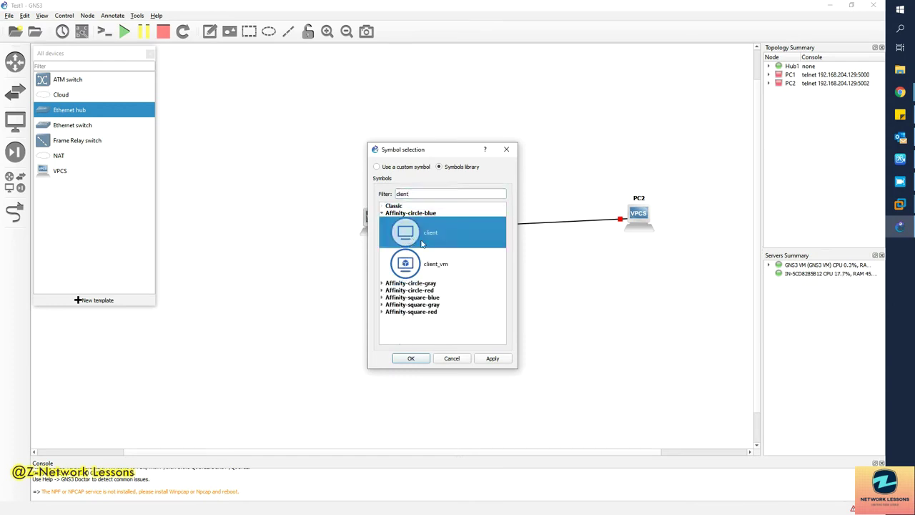
left_click(483, 359)
left_click(410, 358)
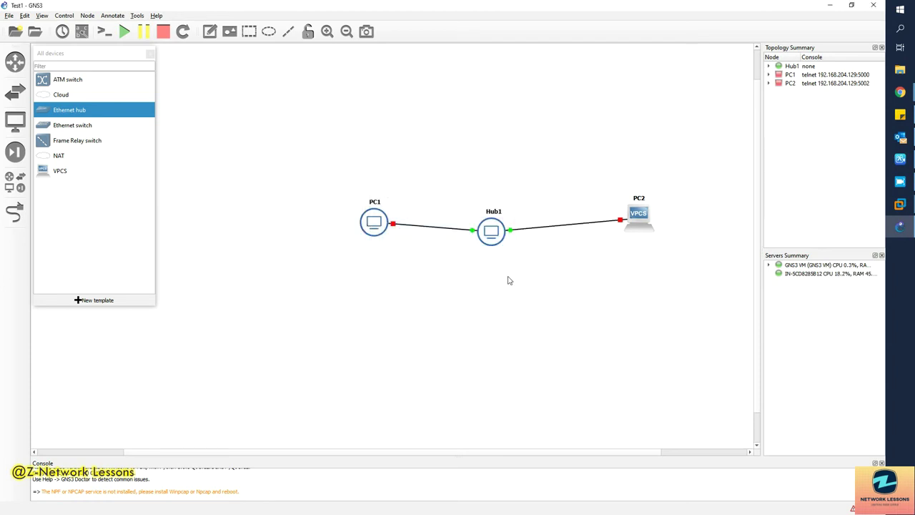
- Give PC2 the same Affinity-circle-blue client symbol
right_click(634, 218)
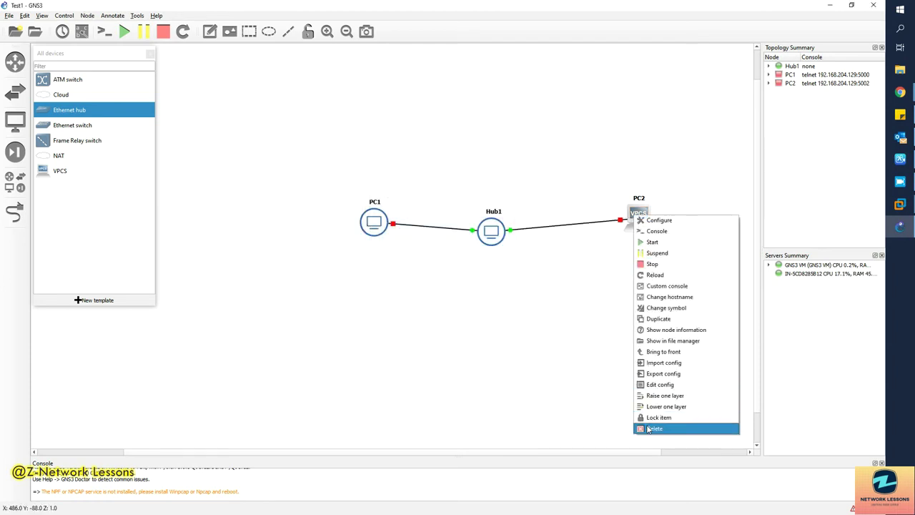
left_click(665, 308)
left_click(381, 213)
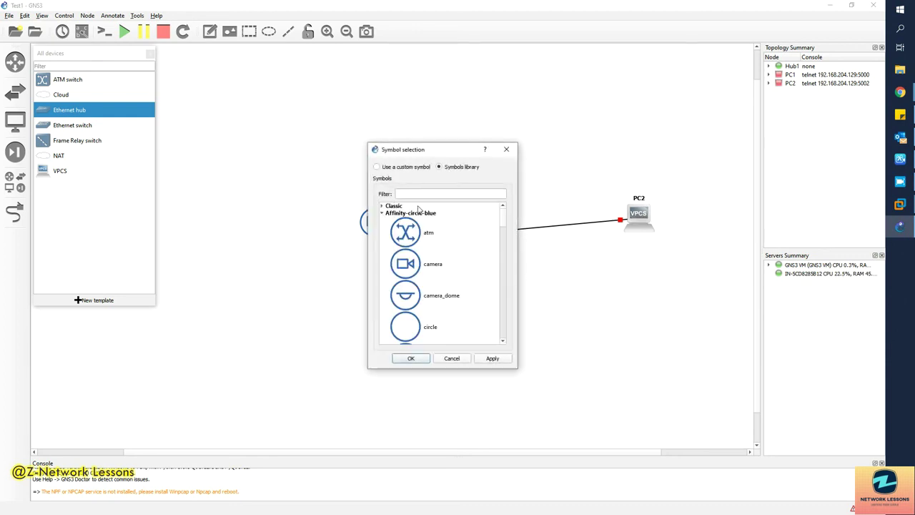
left_click(423, 194)
type("cli")
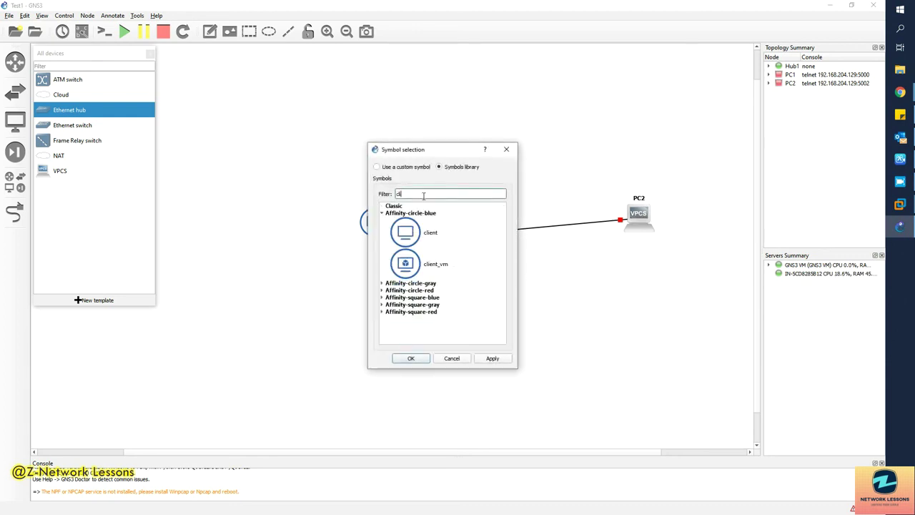
left_click(405, 232)
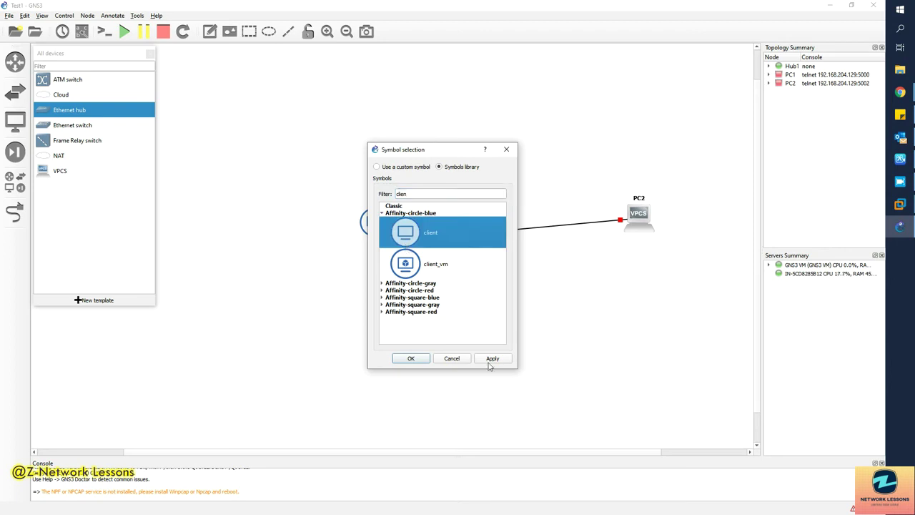
left_click(492, 358)
left_click(411, 358)
- Give Hub1 the Affinity-circle-blue hub symbol and shift PC1 further left
right_click(489, 238)
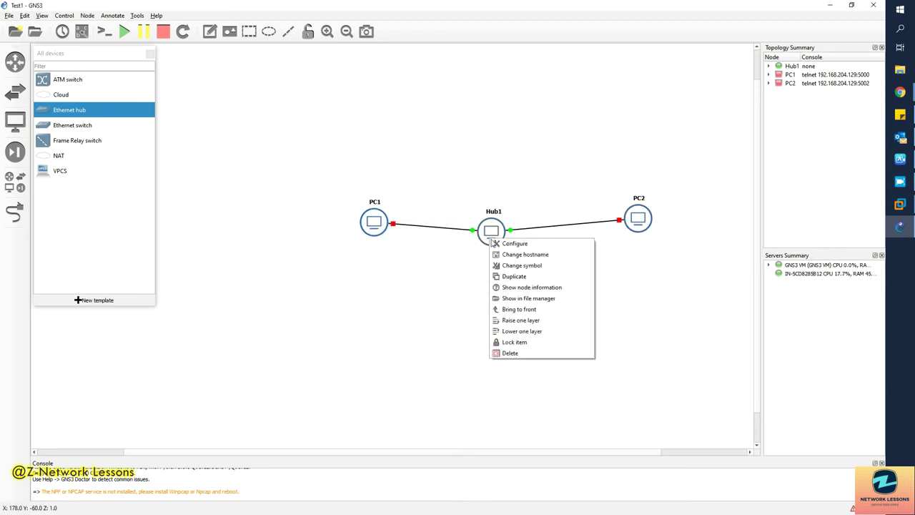
left_click(518, 265)
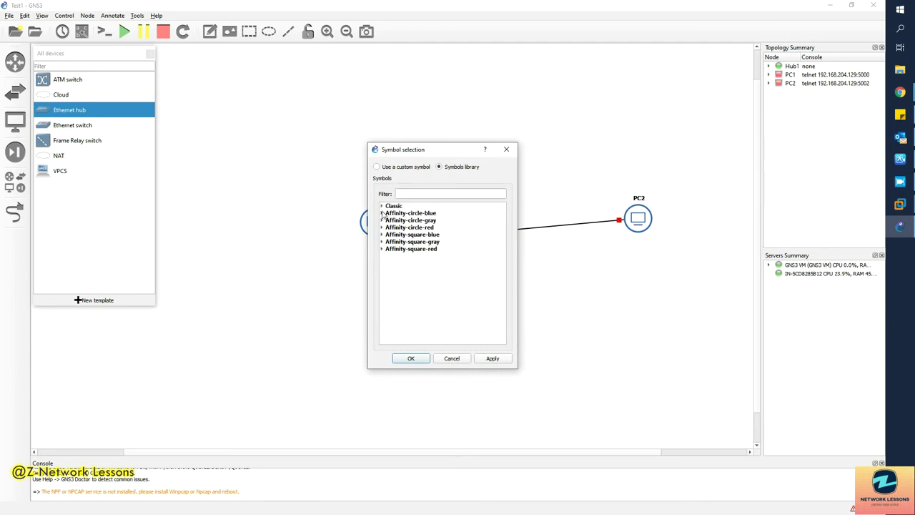
left_click(382, 213)
left_click(423, 192)
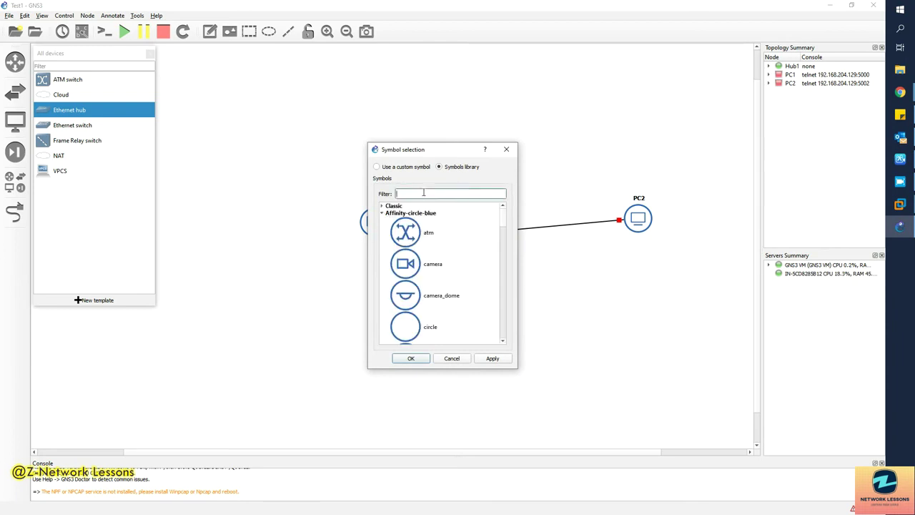
type("hub")
left_click(426, 241)
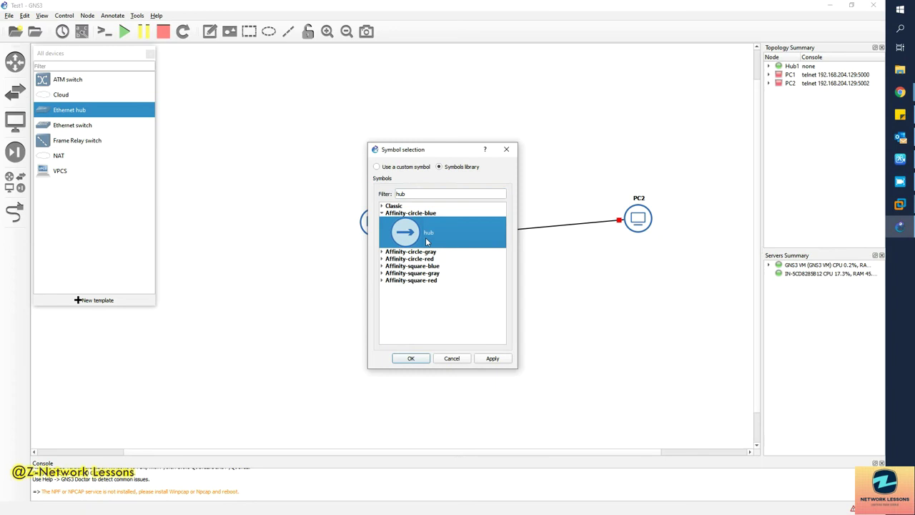
left_click(412, 360)
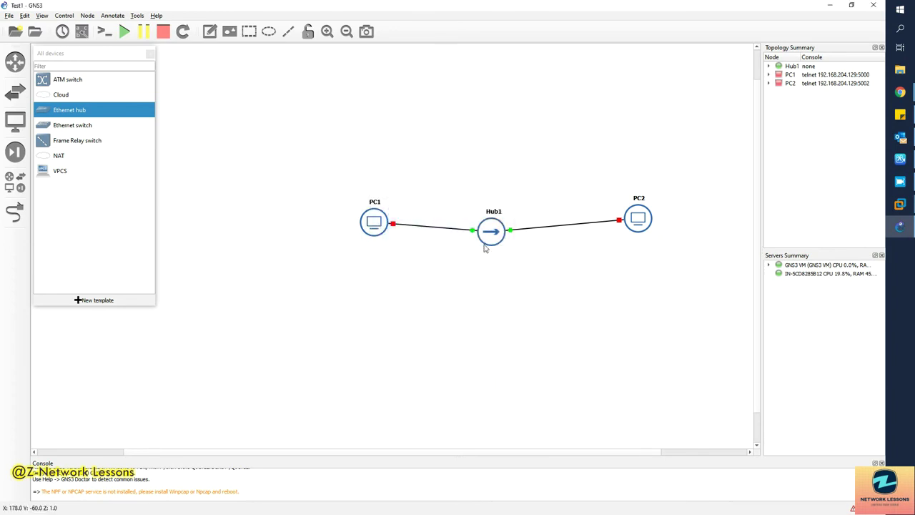
left_click_drag(379, 225, 330, 220)
- Start PC1 and PC2 and check the local server and GNS3 VM entries
right_click(330, 220)
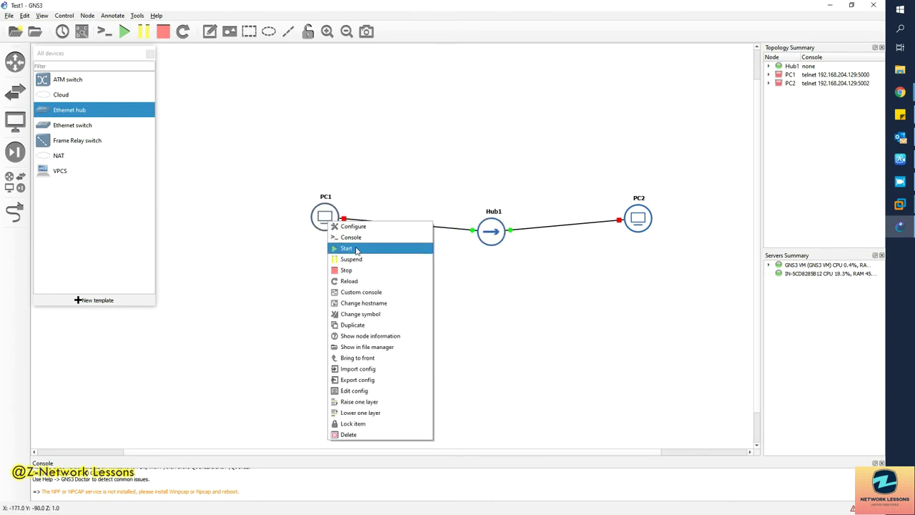
left_click(350, 248)
right_click(642, 226)
left_click(656, 253)
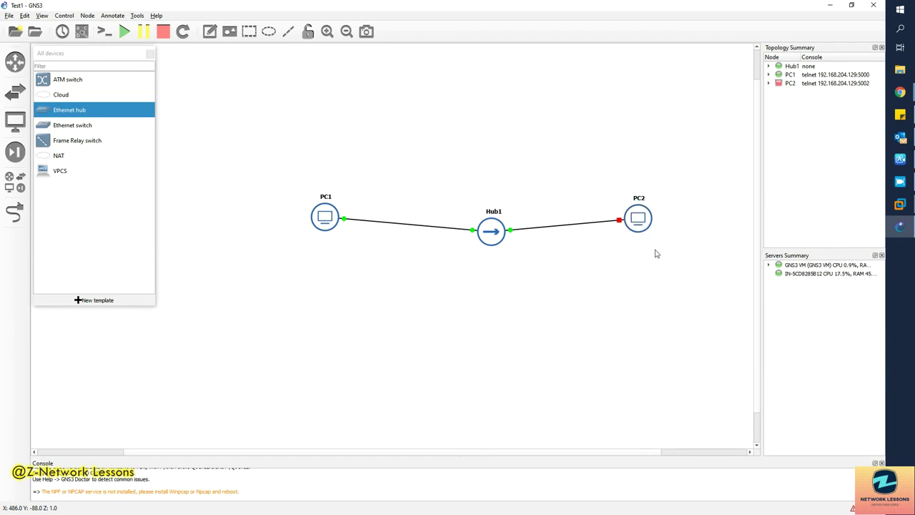
left_click(820, 277)
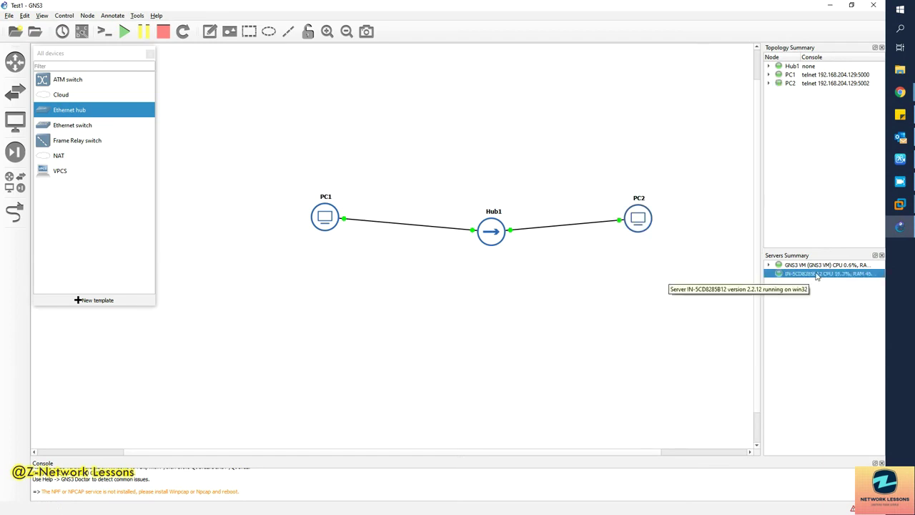
left_click(819, 266)
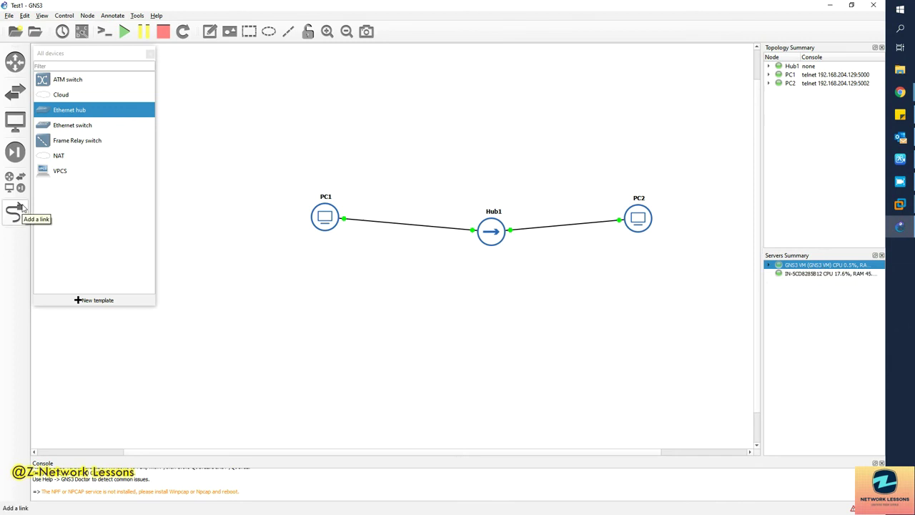
- Refresh the device templates from the VPCS template's context menu
right_click(60, 176)
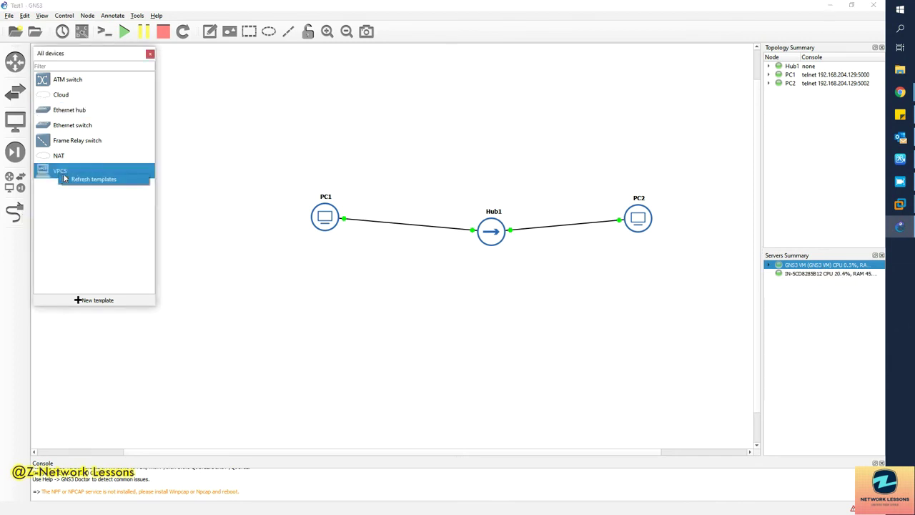
left_click(74, 183)
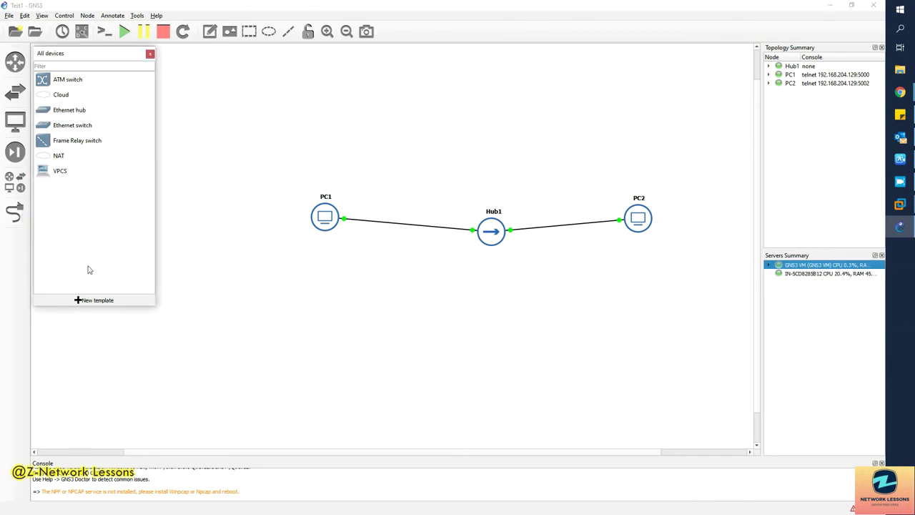
right_click(56, 174)
left_click(74, 182)
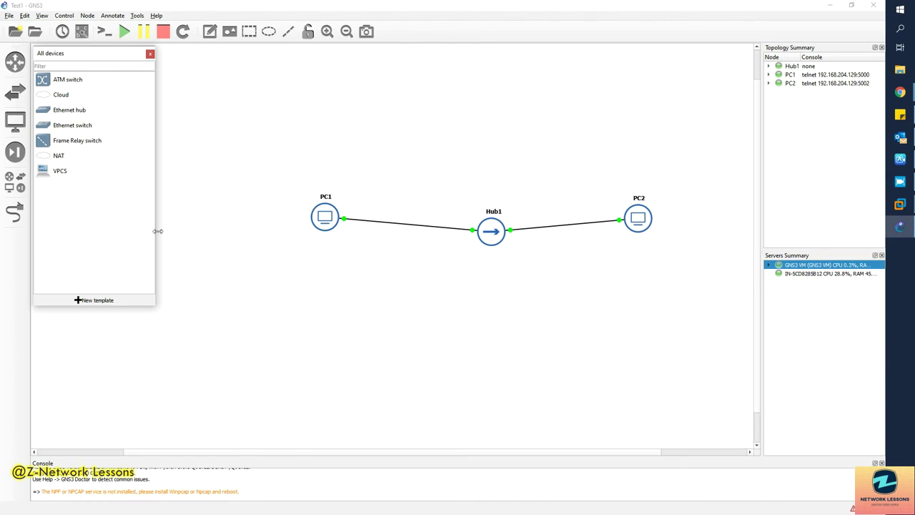
left_click(326, 221)
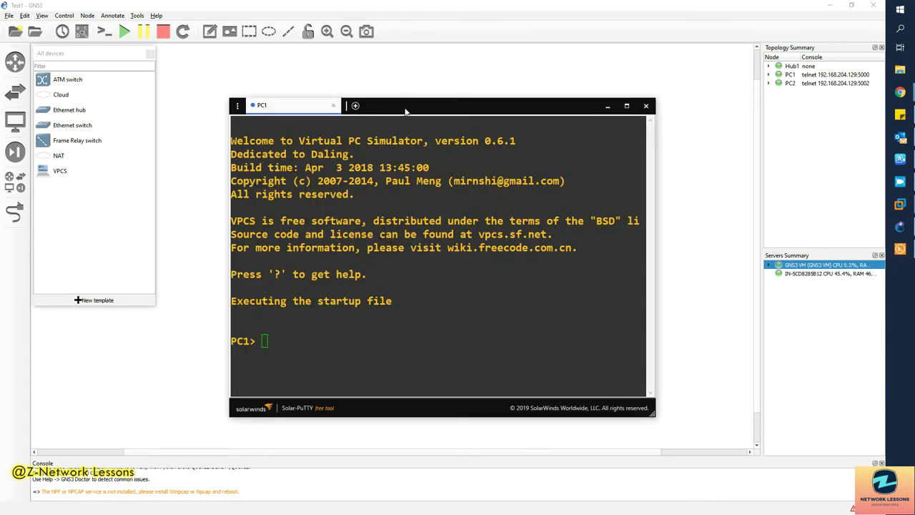
- Move PC1's console aside and open a console on PC2
left_click_drag(403, 111, 308, 91)
left_click(635, 216)
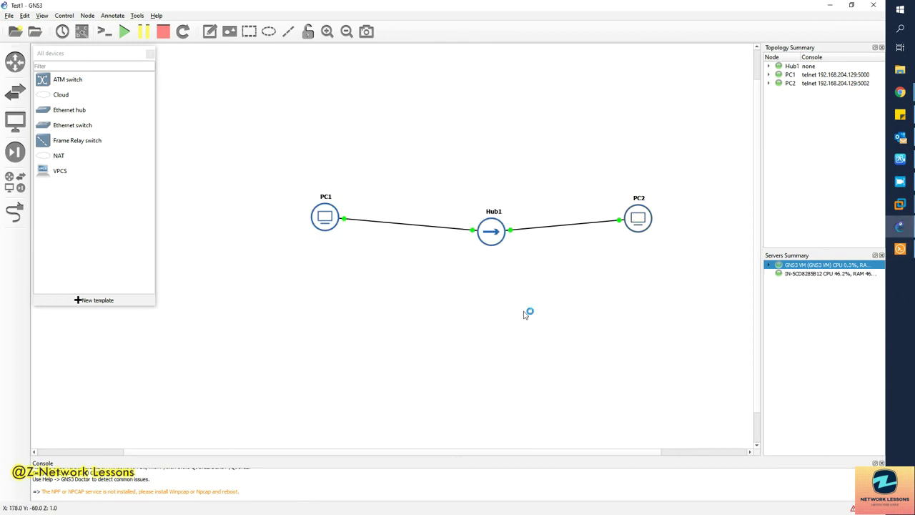
double_click(638, 218)
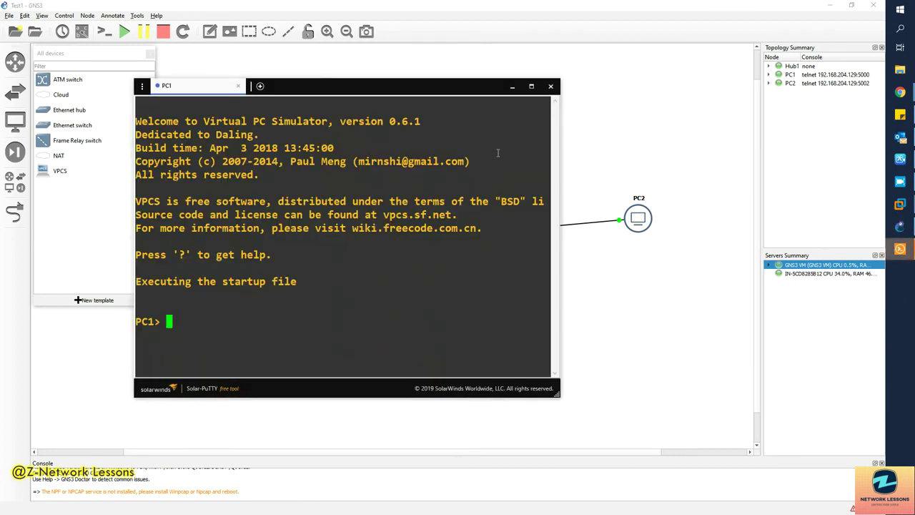
- In PC1's console, assign ip 10.1.1.1 with mask 255.255.255.0
left_click(185, 86)
type("ip")
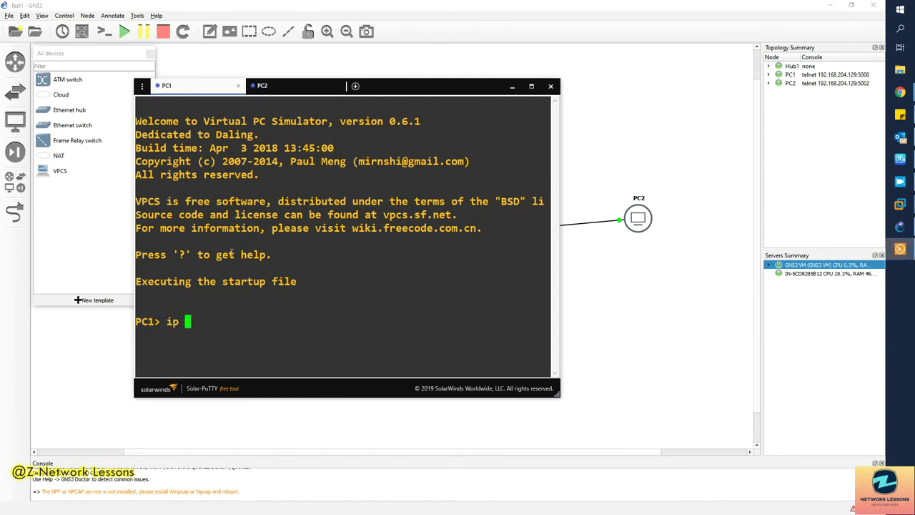
type(" 10.1.1.1 255.255.")
key("BackSpace")
key("BackSpace")
key("BackSpace")
key("BackSpace")
type("255.255.0")
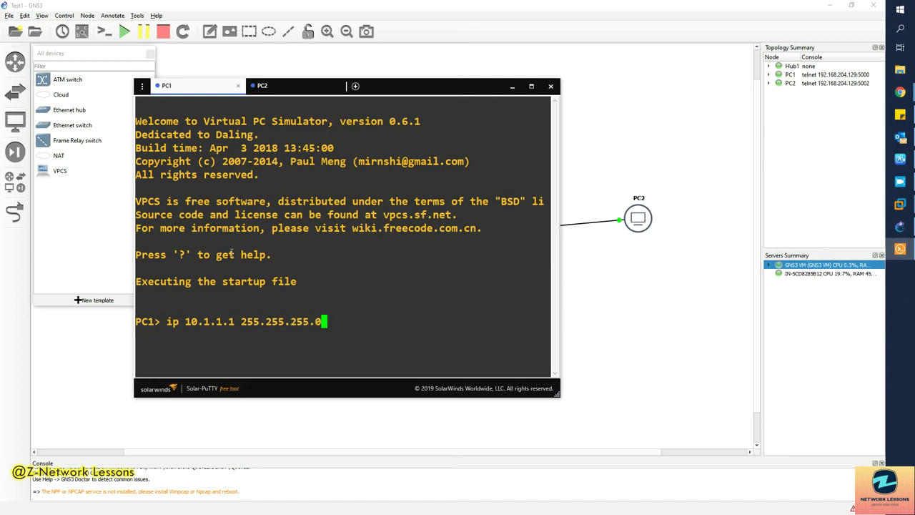
key("Return")
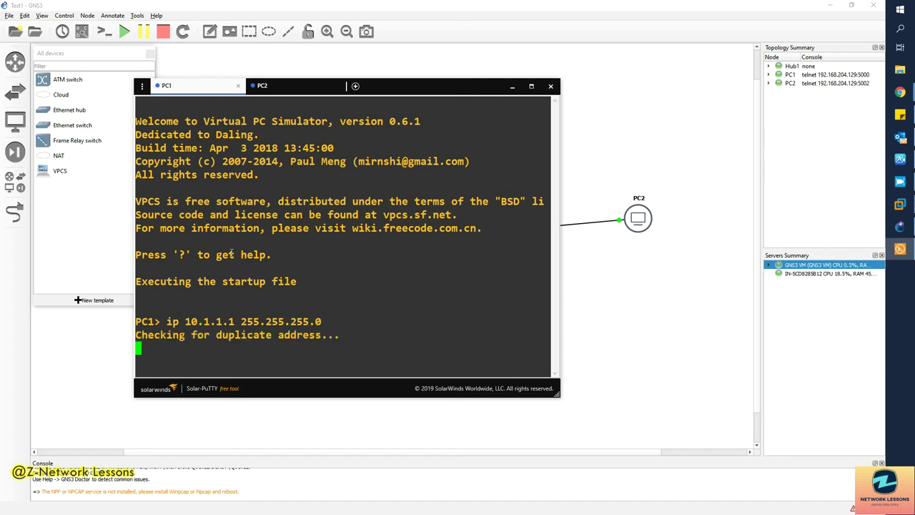
left_click(280, 89)
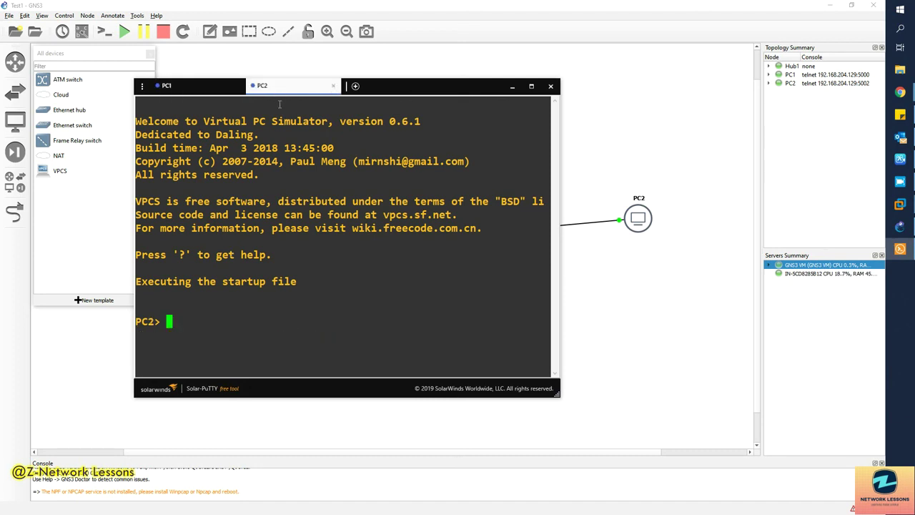
- In PC2's console, assign ip 10.1.1.2 with mask 255.255.255.0
type("ip 10.1.1.2 255.255")
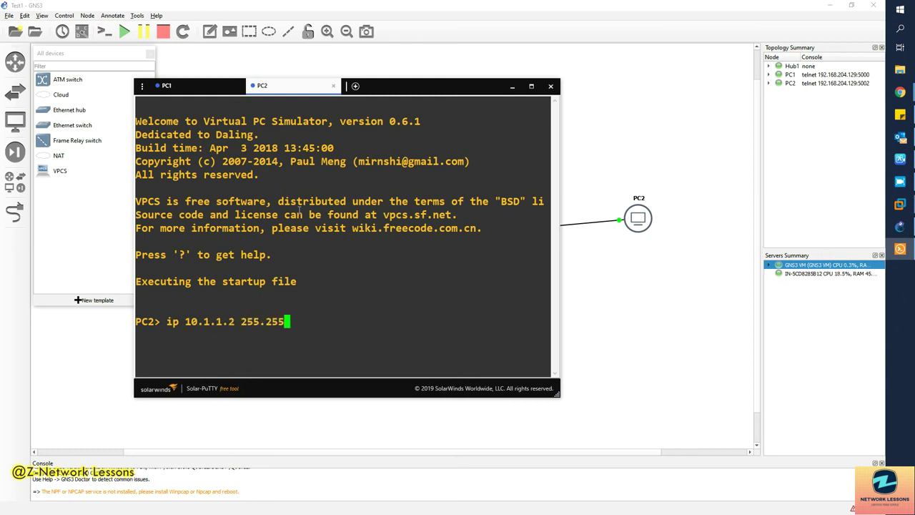
type(".255.0")
key("Return")
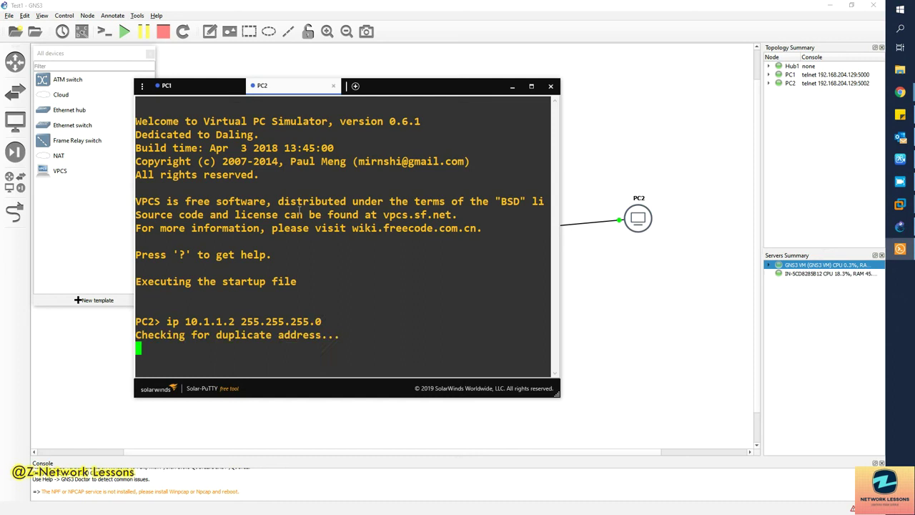
- Ping 10.1.1.2 from PC1, stop it with Ctrl+C, and close the console window
left_click(167, 85)
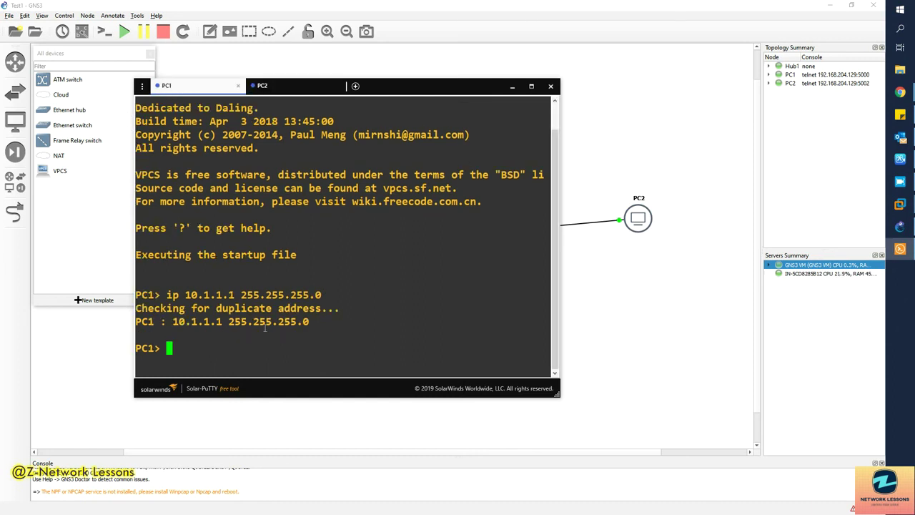
type("ping 10.1.")
type("1.1")
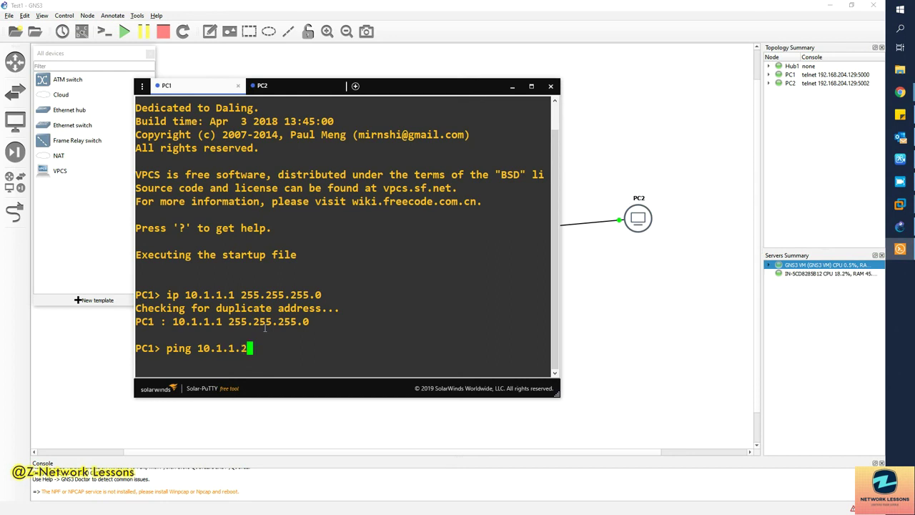
key("Return")
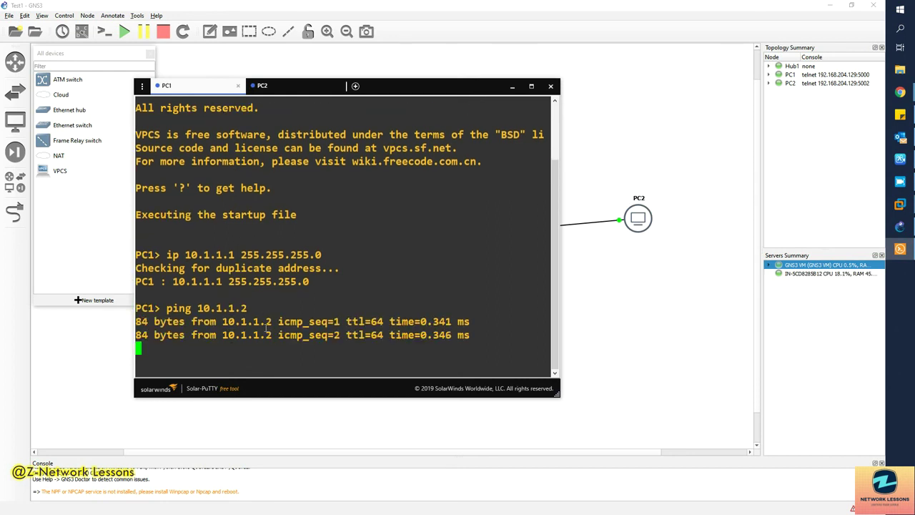
key("ctrl+c")
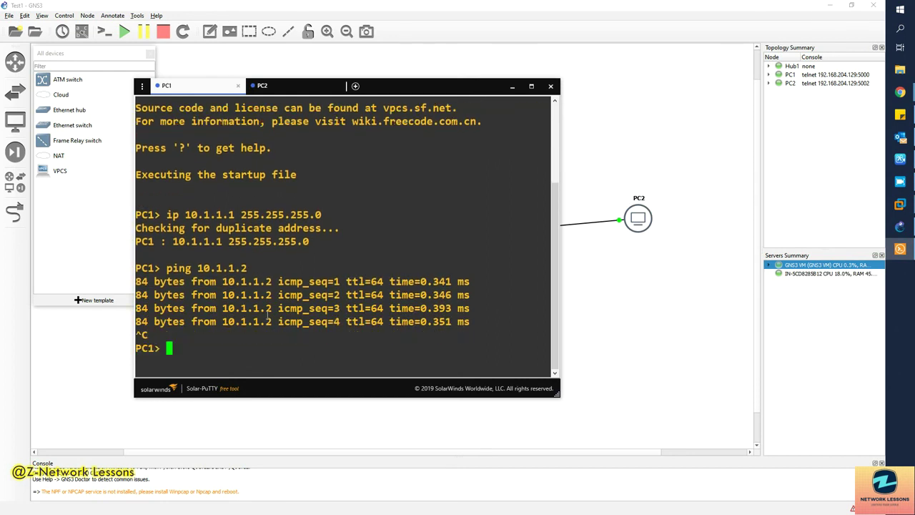
left_click(550, 87)
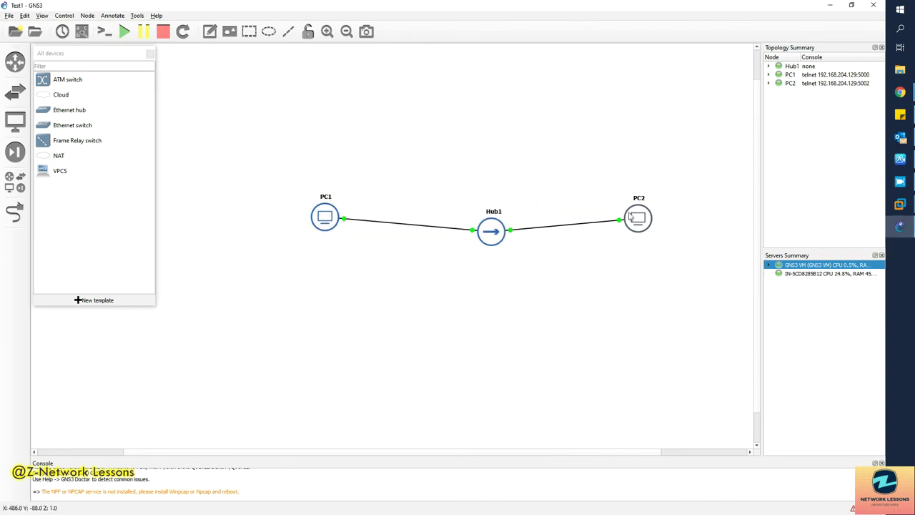
- Stop PC2 and then PC1 from their context menus
right_click(629, 214)
left_click(646, 261)
right_click(323, 223)
left_click(337, 269)
- Close the device list, then reopen it via Switches and All devices
left_click(150, 53)
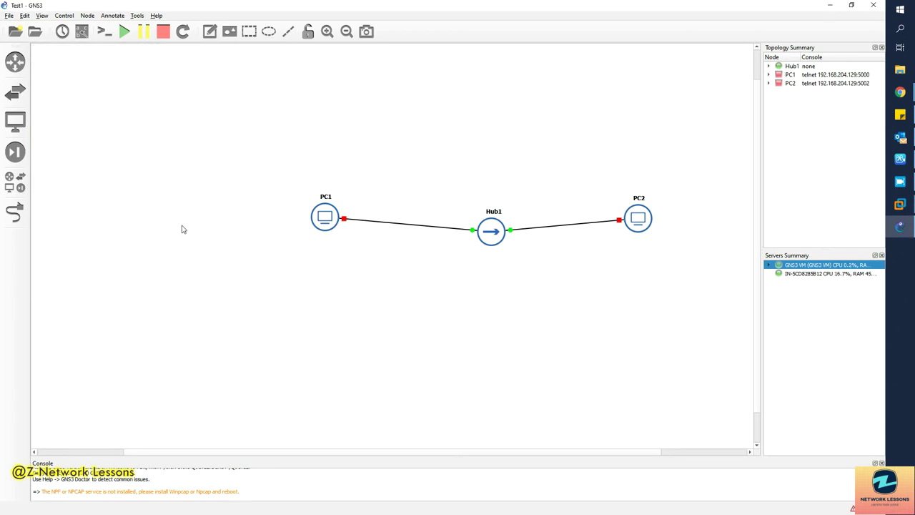
left_click(20, 93)
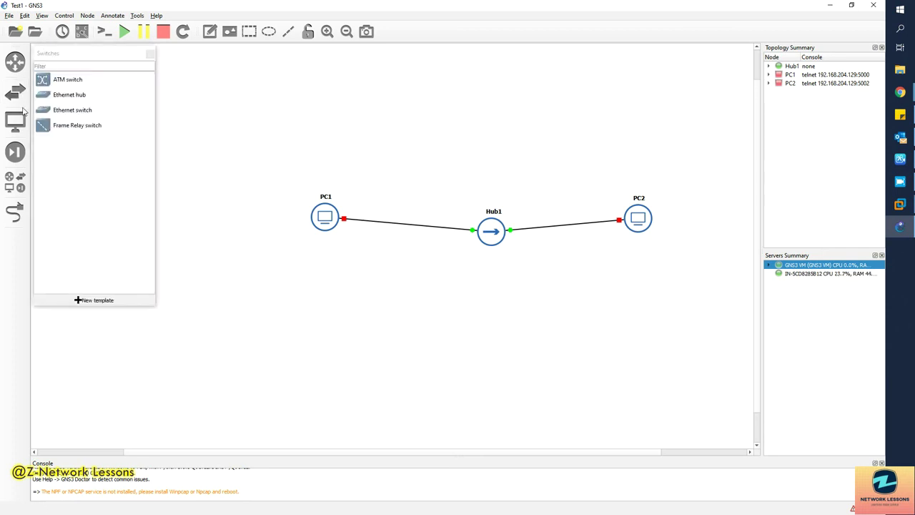
left_click(15, 182)
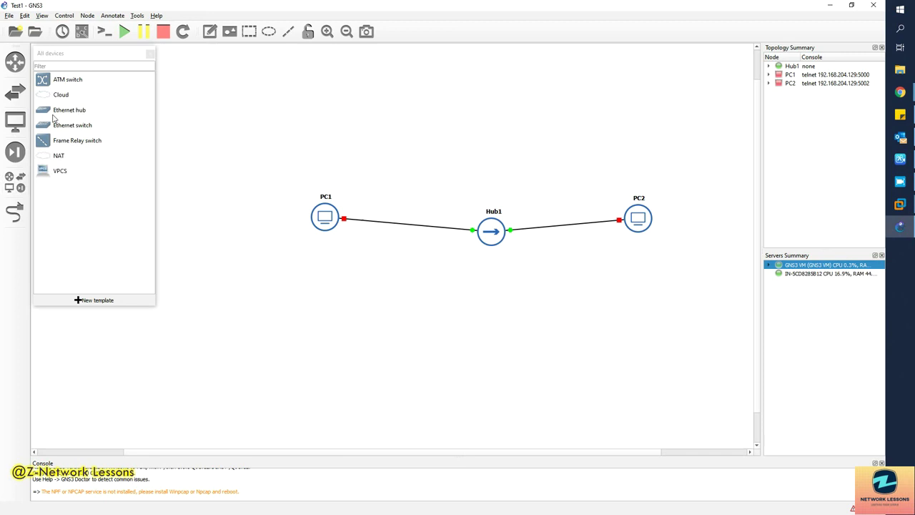
left_click(93, 301)
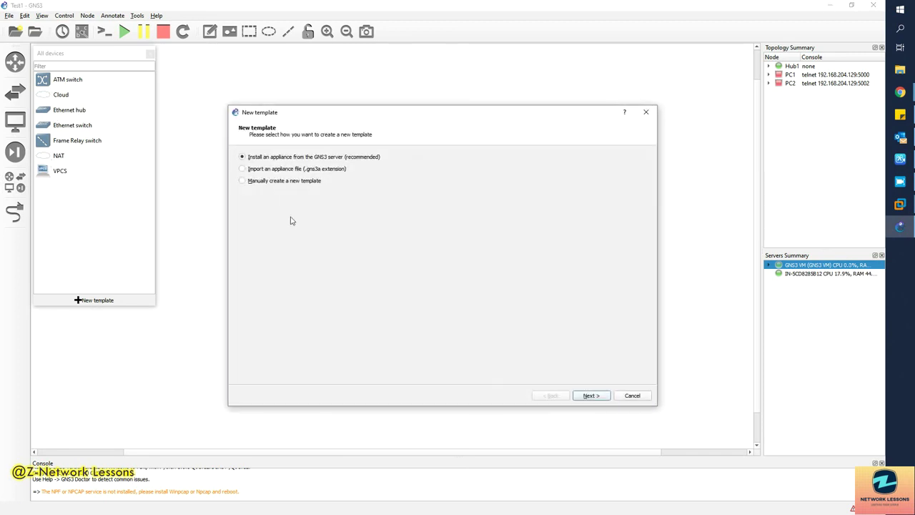
left_click(589, 396)
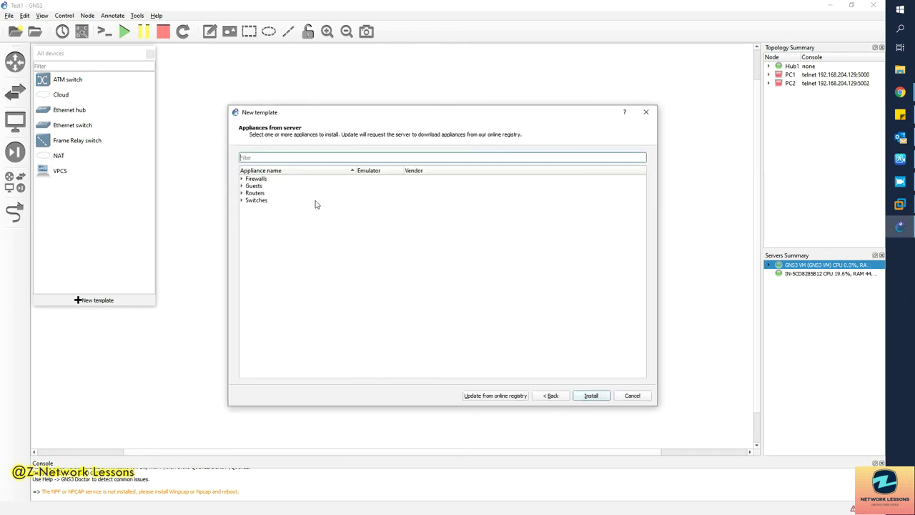
left_click(241, 187)
left_click(242, 189)
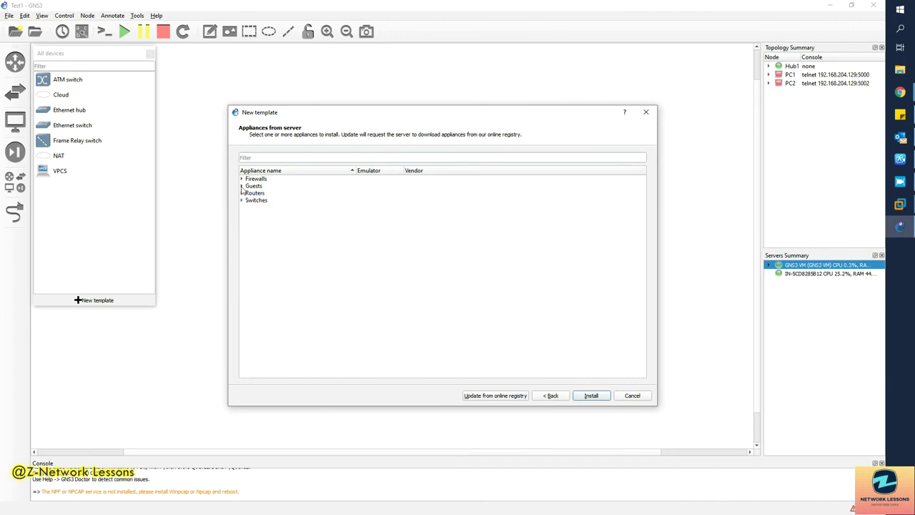
left_click(242, 193)
scroll(283, 264, "down", 4)
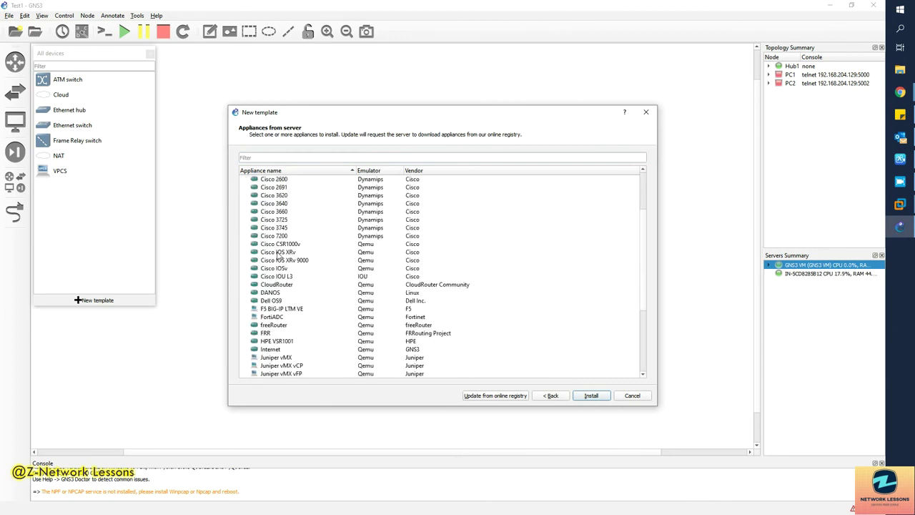
left_click(262, 268)
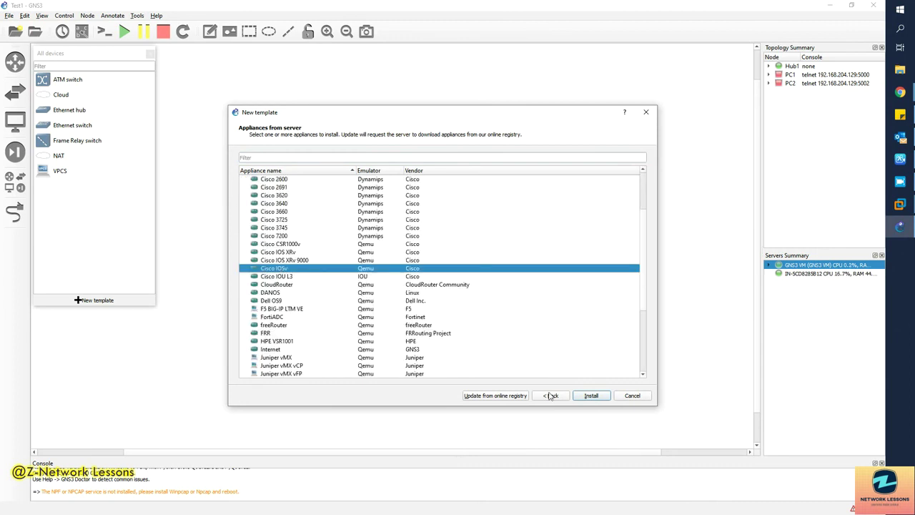
left_click(629, 397)
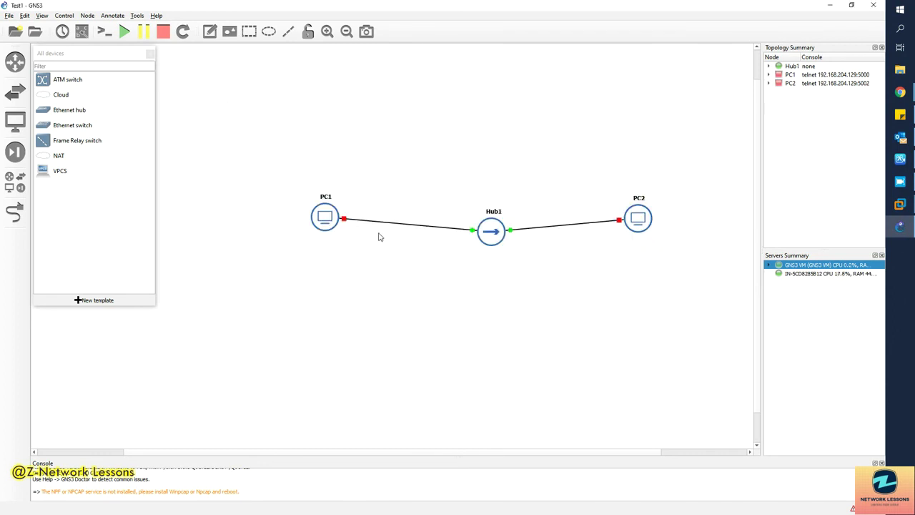